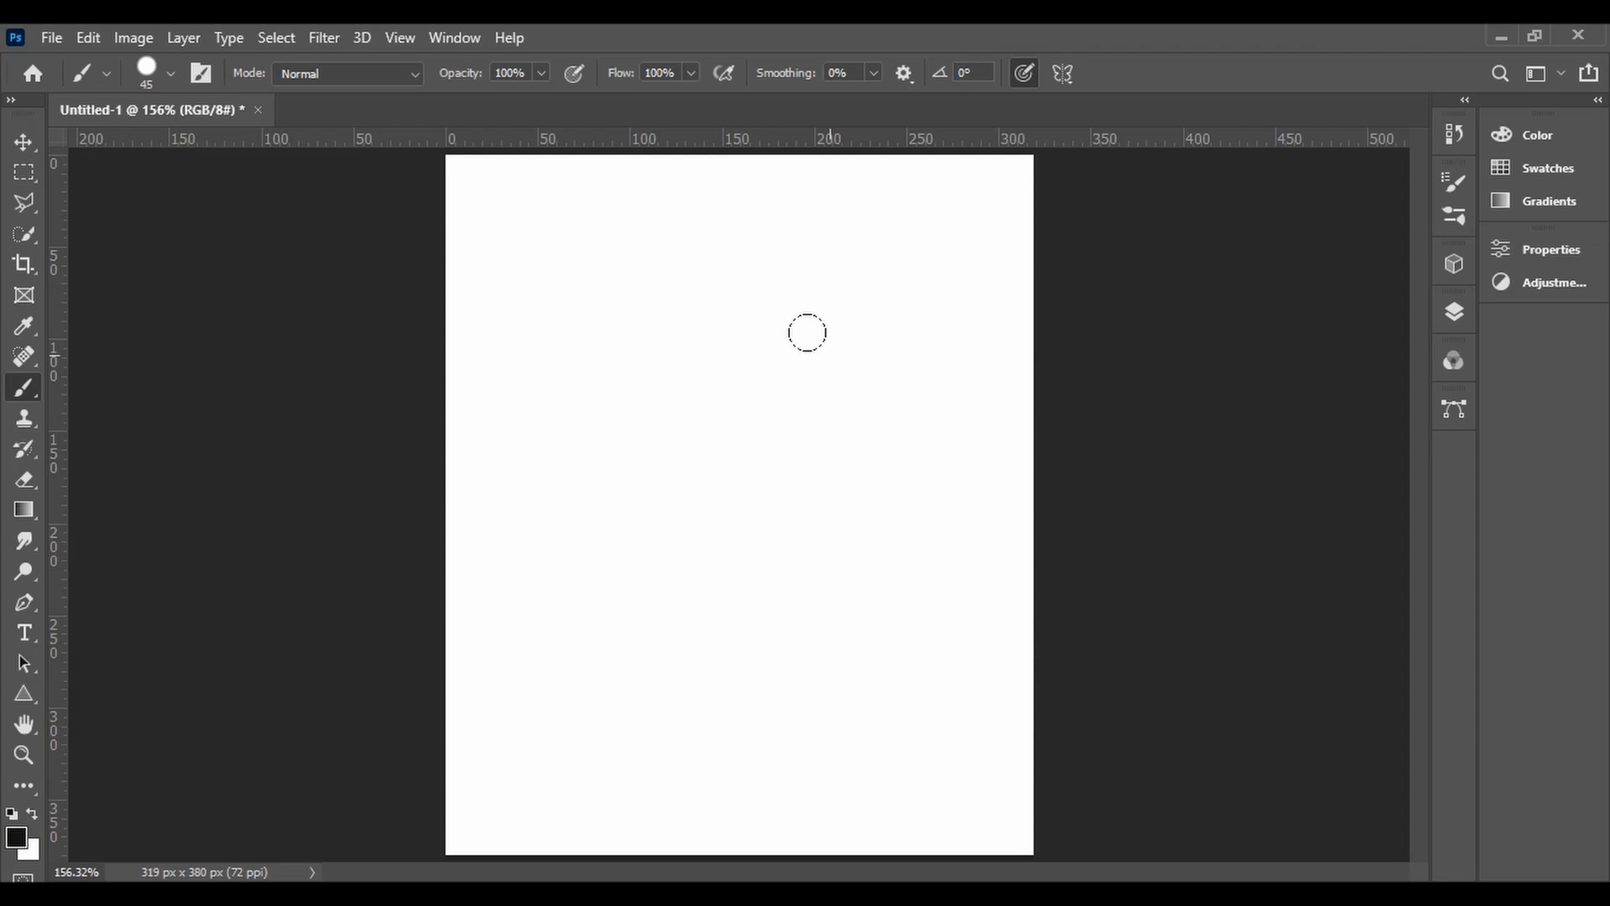
- Paint vertical test strokes with the brush at 45 px and at 136 px to compare sizes, and undo both
left_click(172, 71)
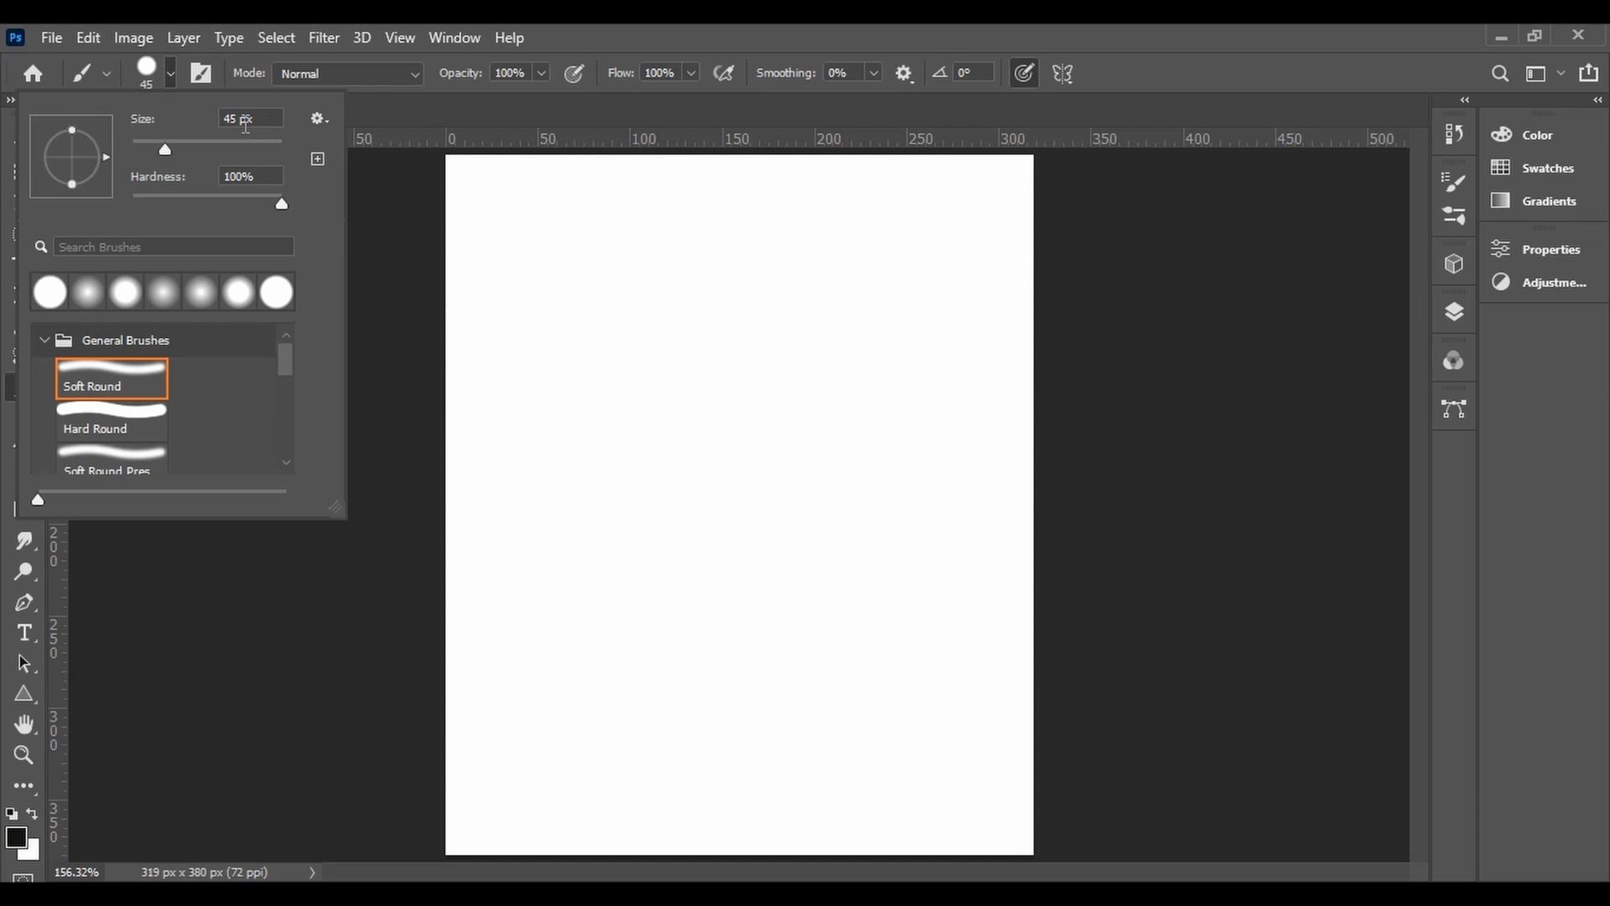
left_click_drag(490, 206, 550, 660)
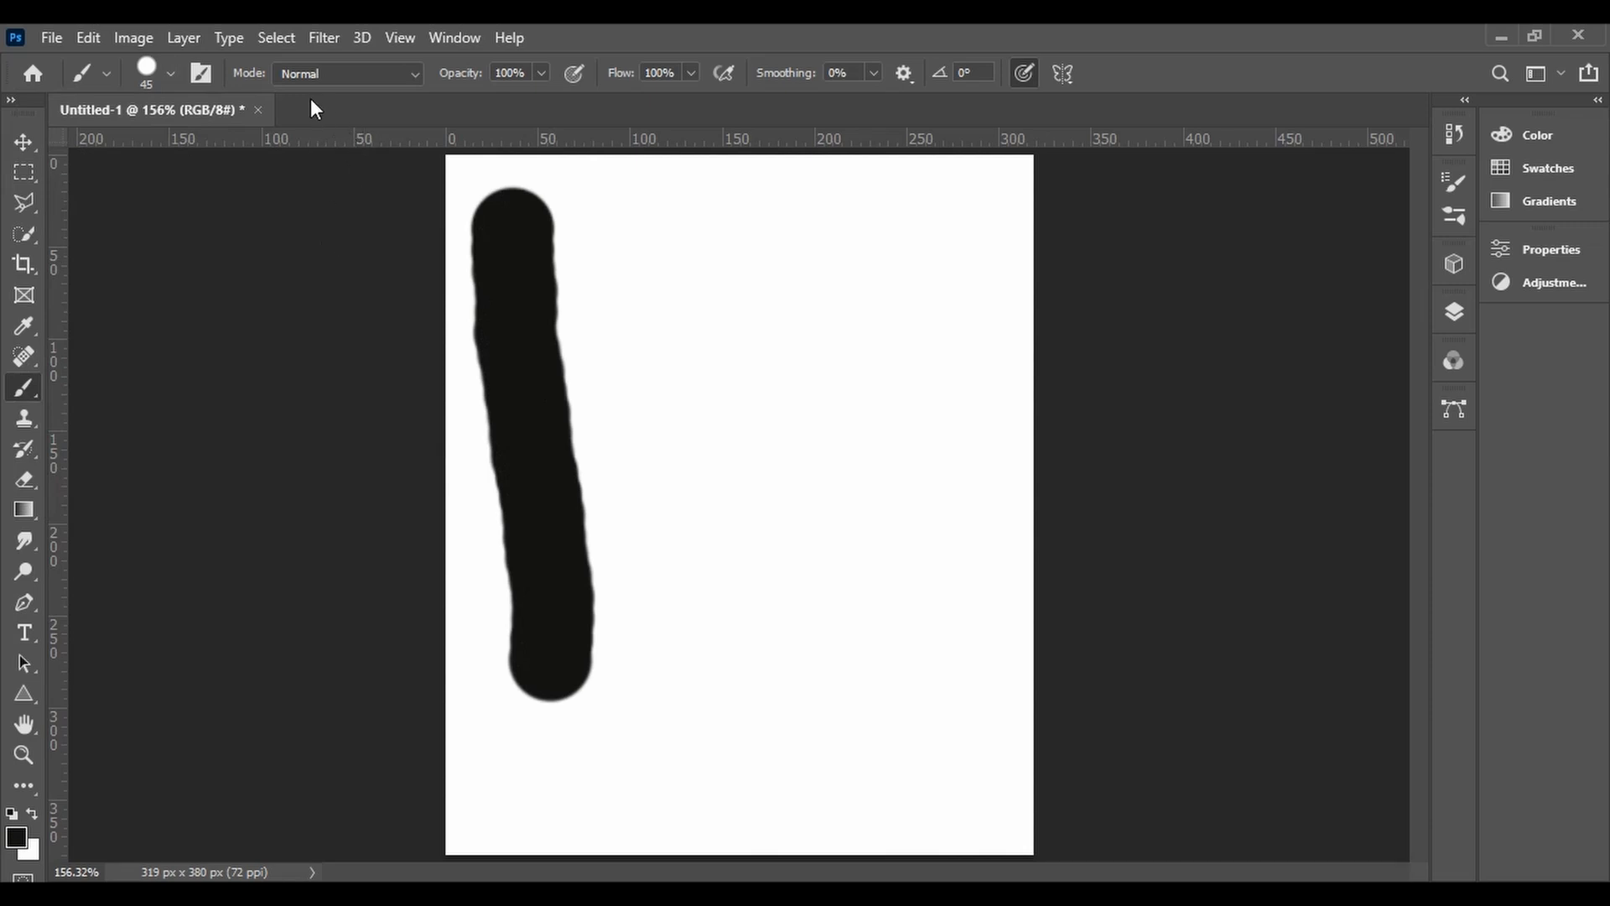
left_click(168, 72)
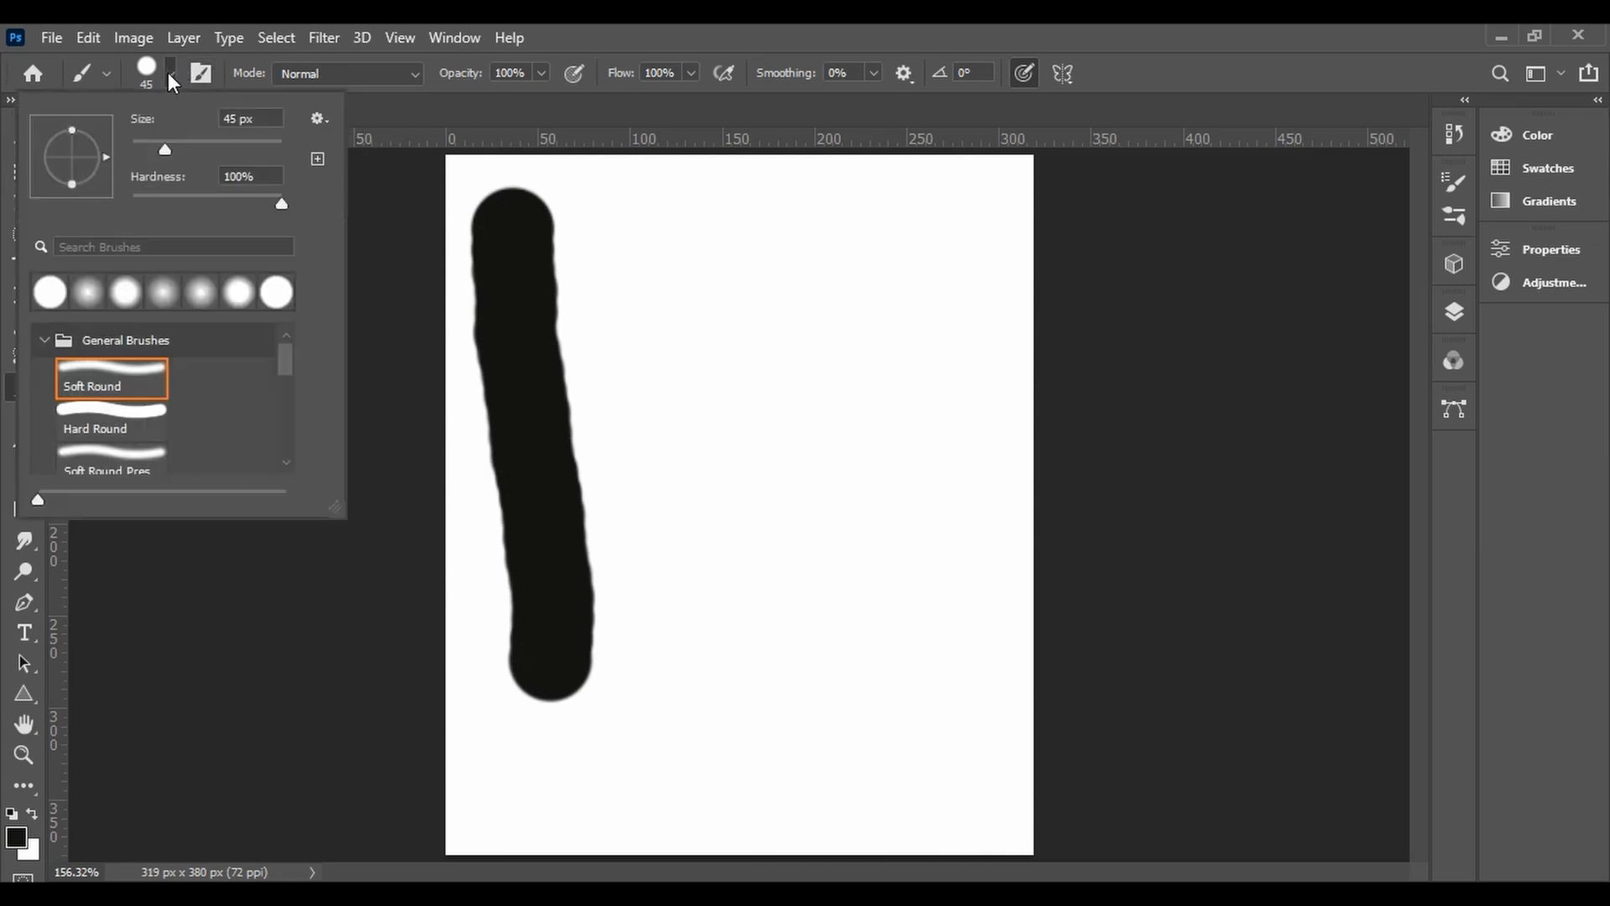
left_click(220, 147)
mouse_move(786, 280)
left_mouse_down()
mouse_move(771, 407)
mouse_move(802, 587)
left_mouse_up()
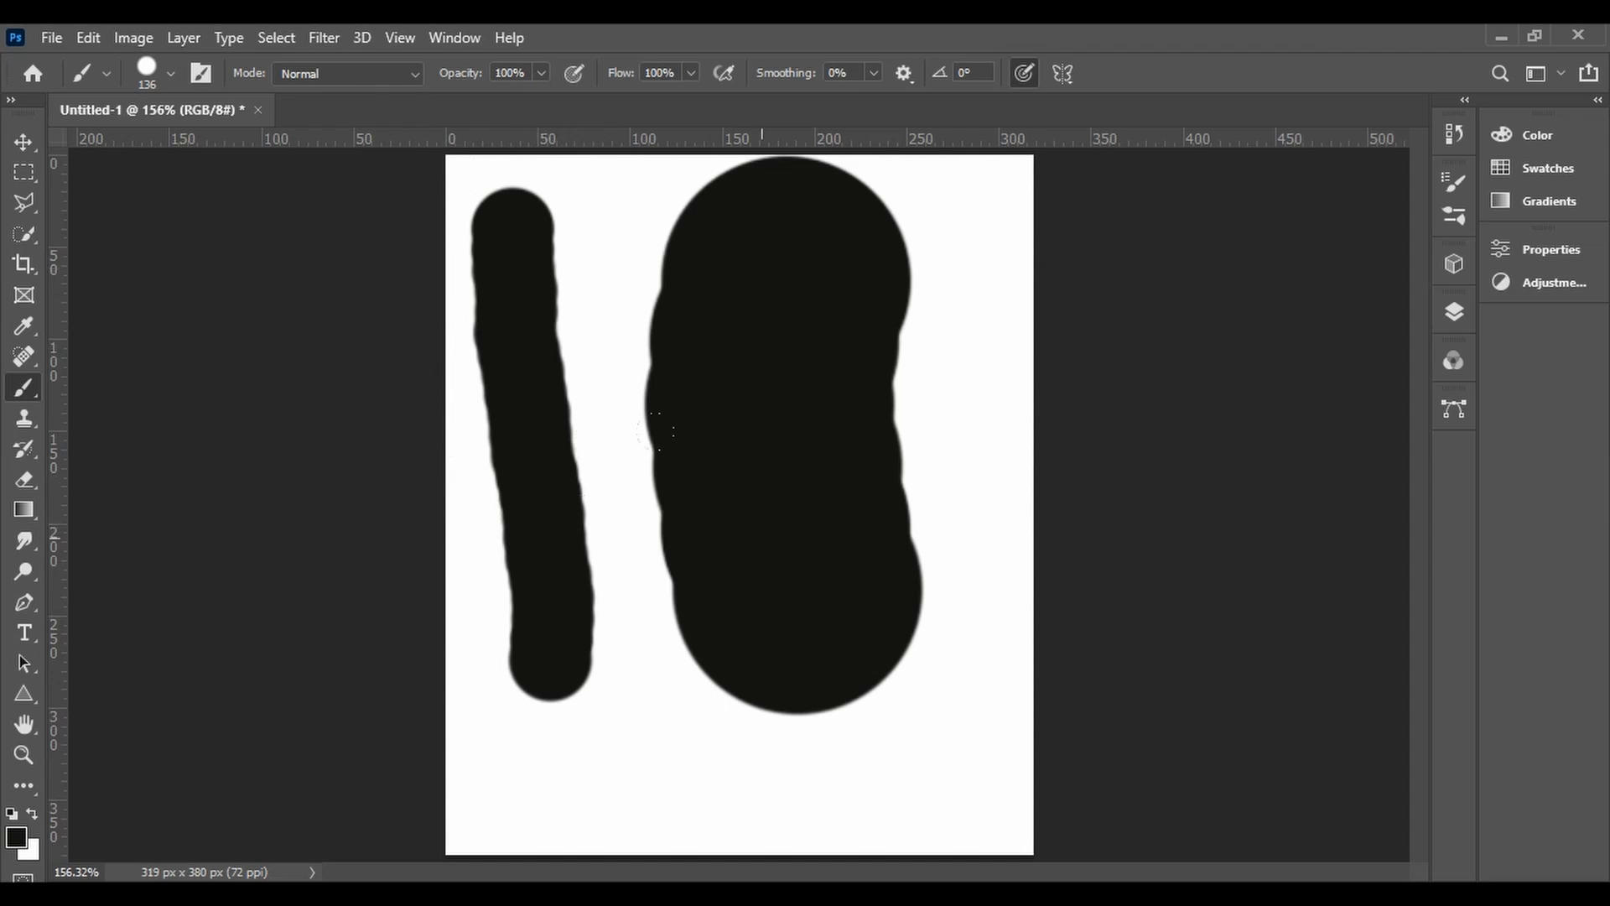
key("ctrl+z")
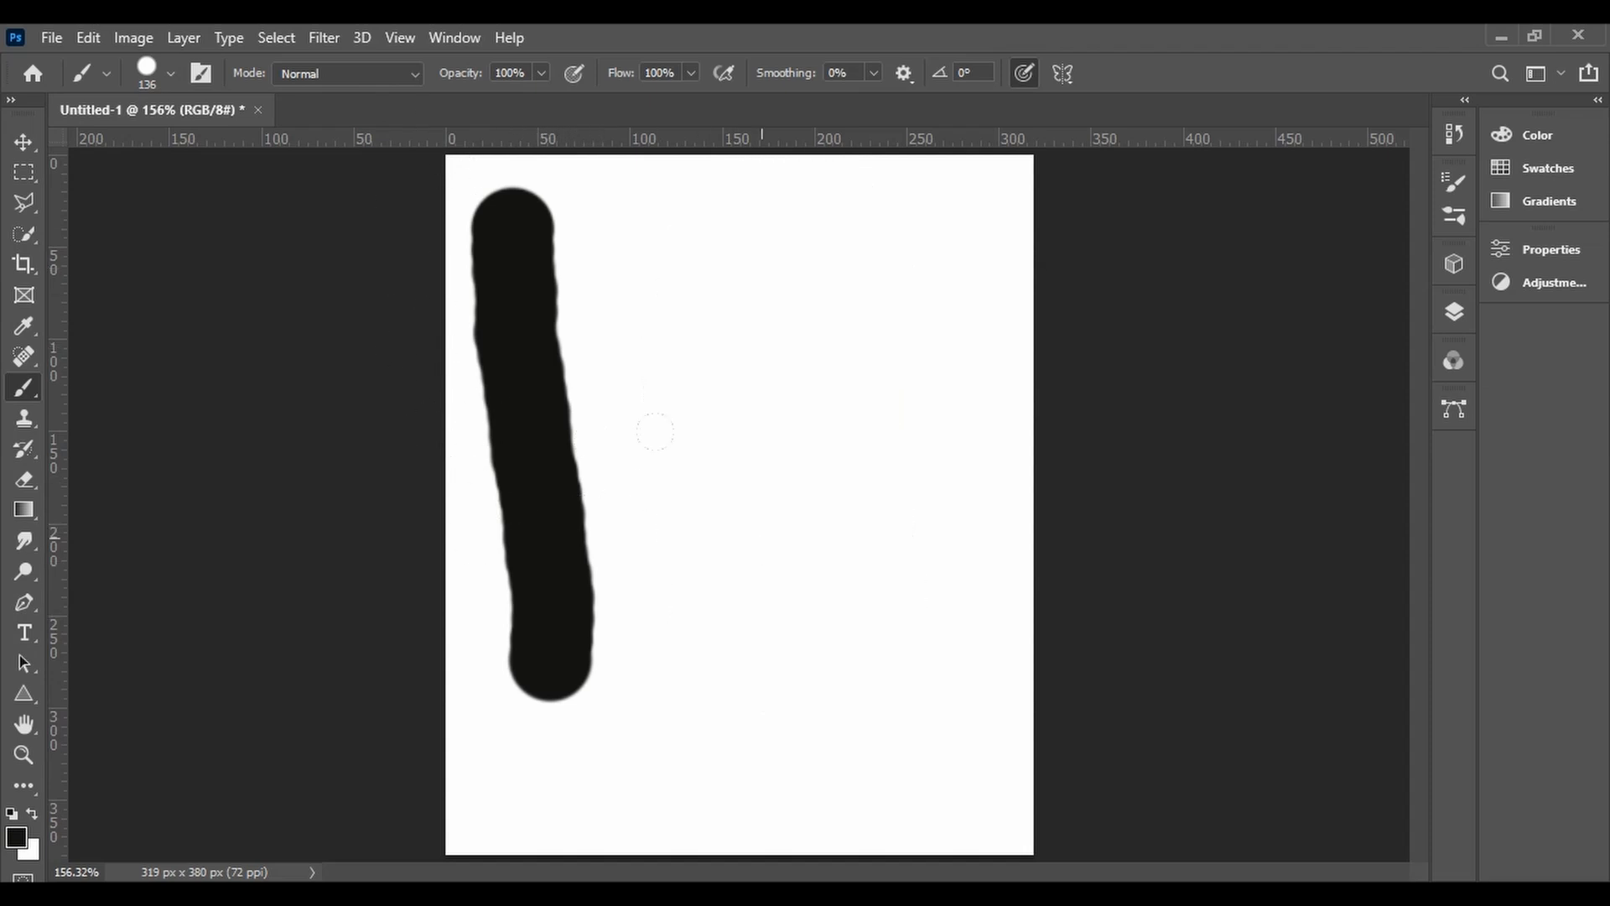
key("ctrl+z")
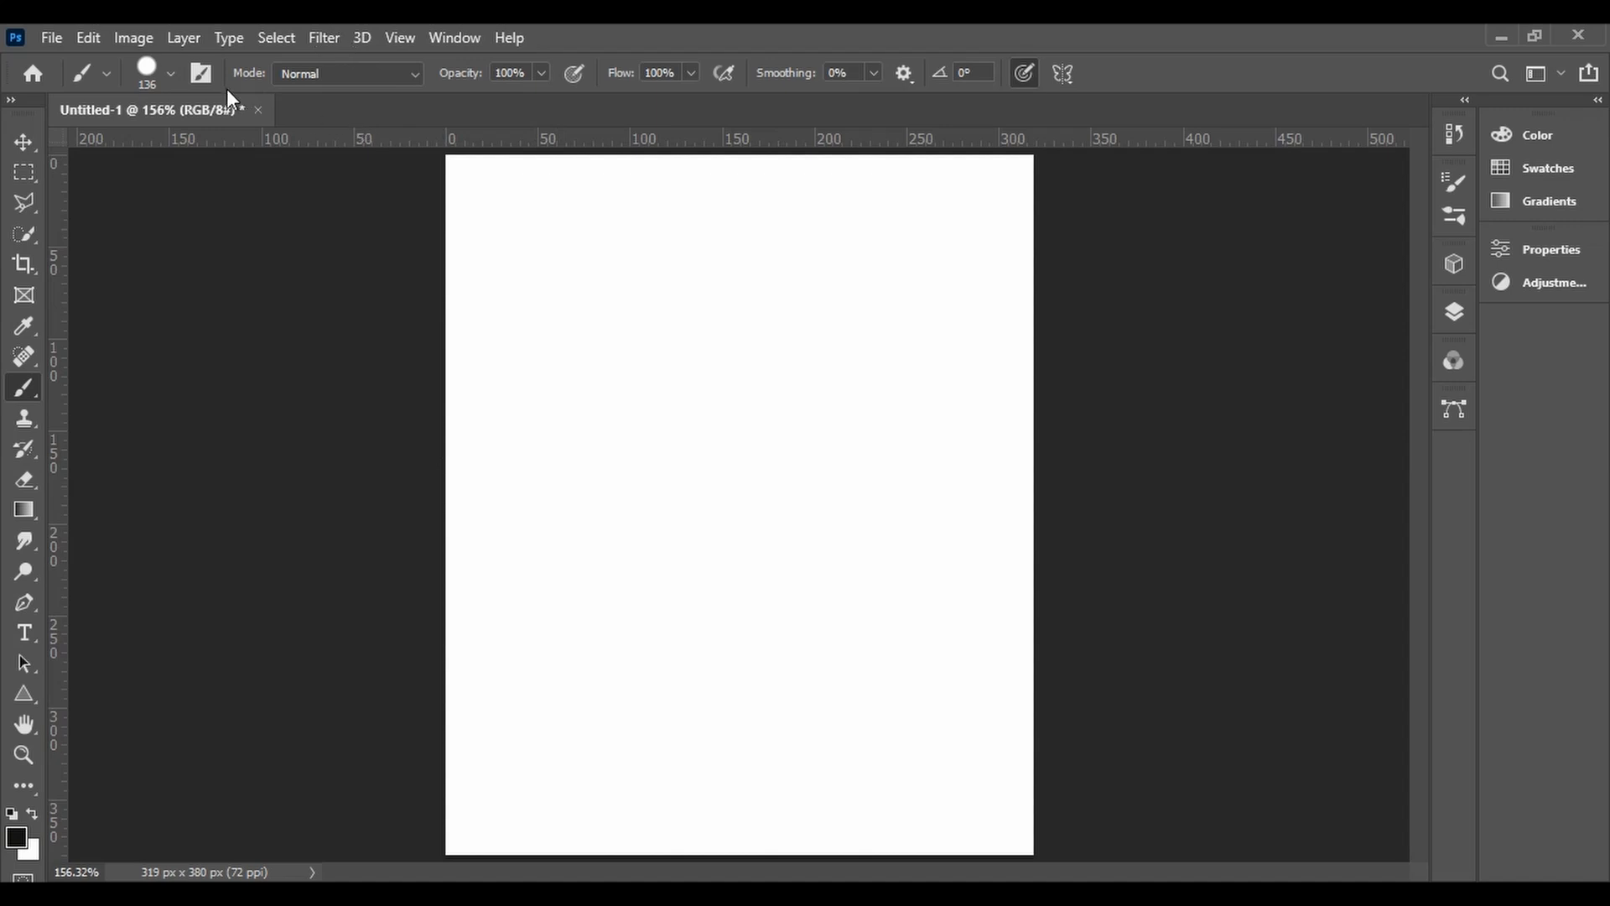
- Paint a vertical 136 px stroke at 100% hardness and another beside it with the hardness set to 46%
left_click(172, 74)
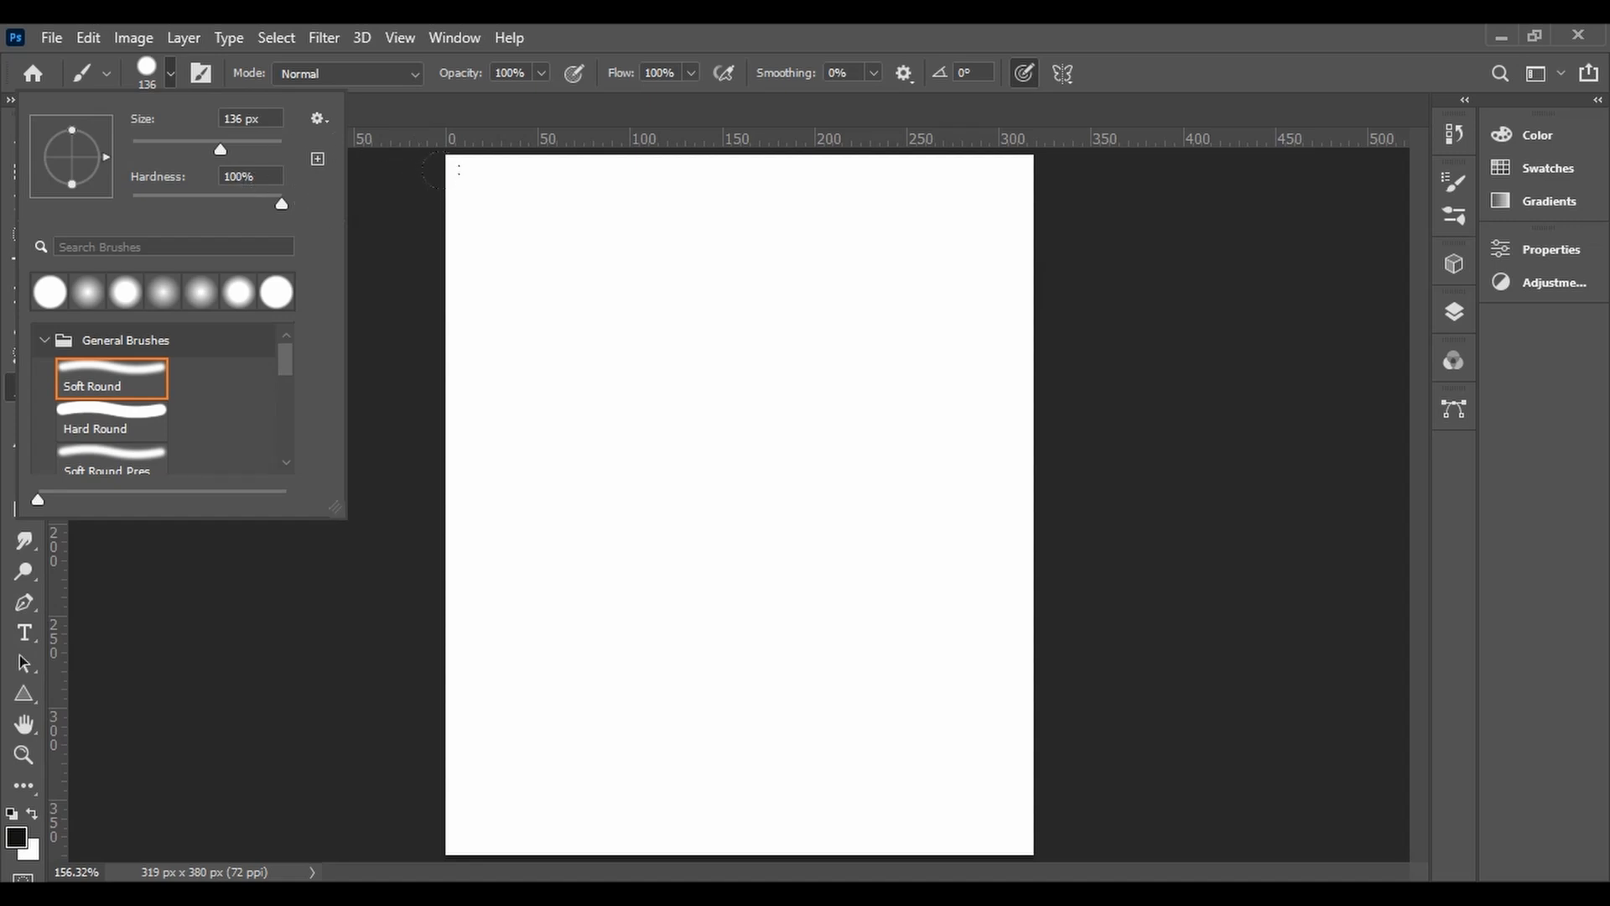
left_click_drag(567, 273, 554, 705)
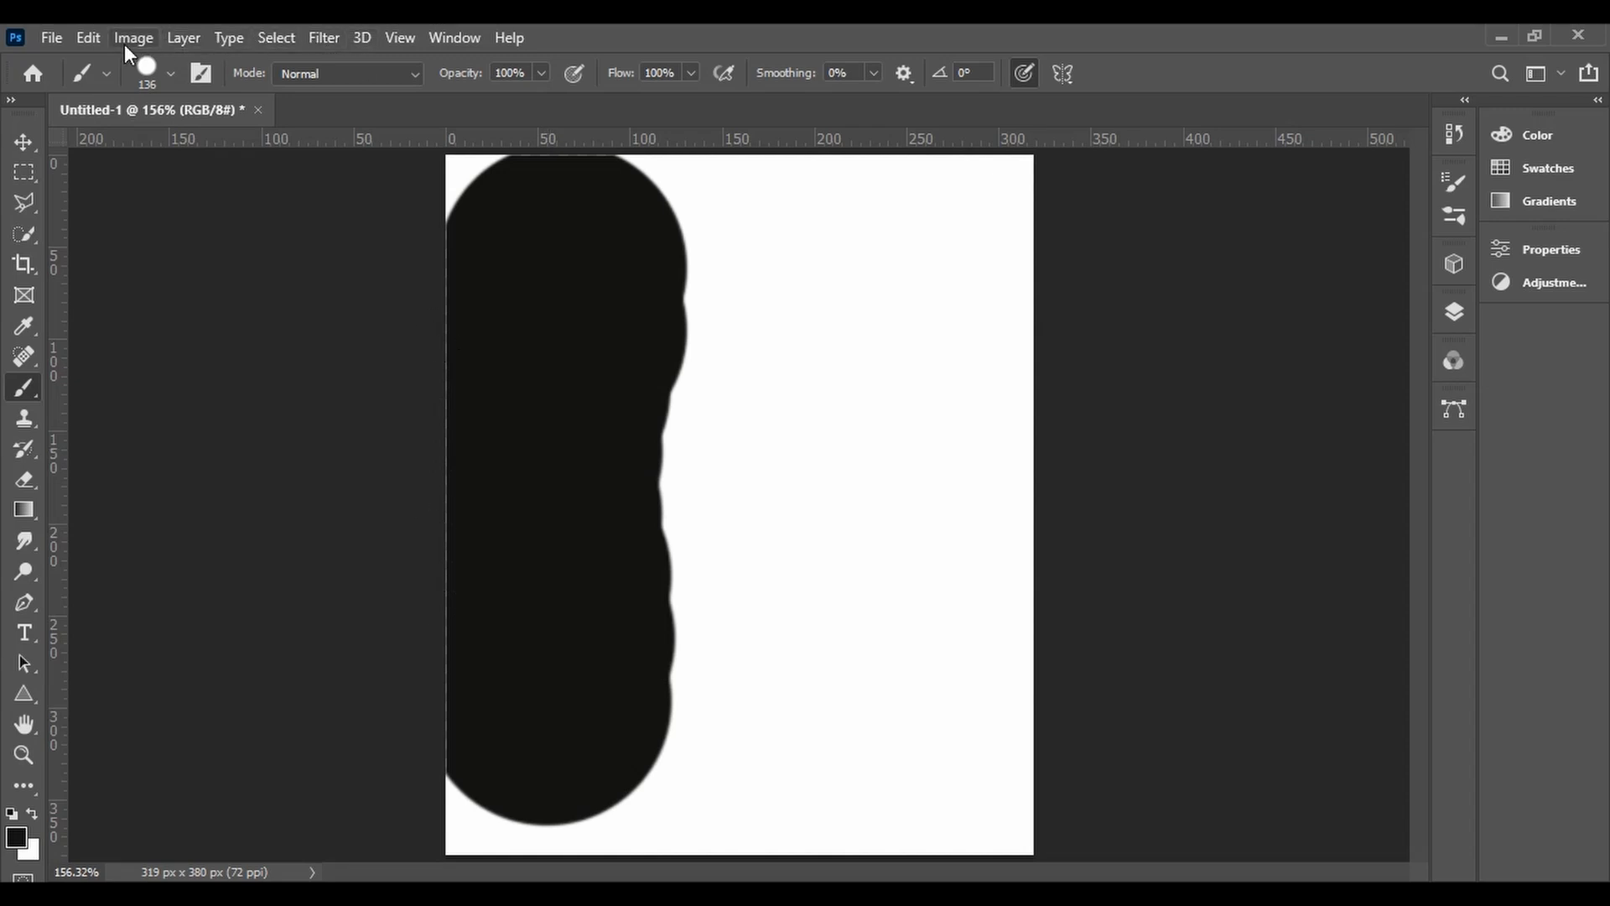
left_click(168, 75)
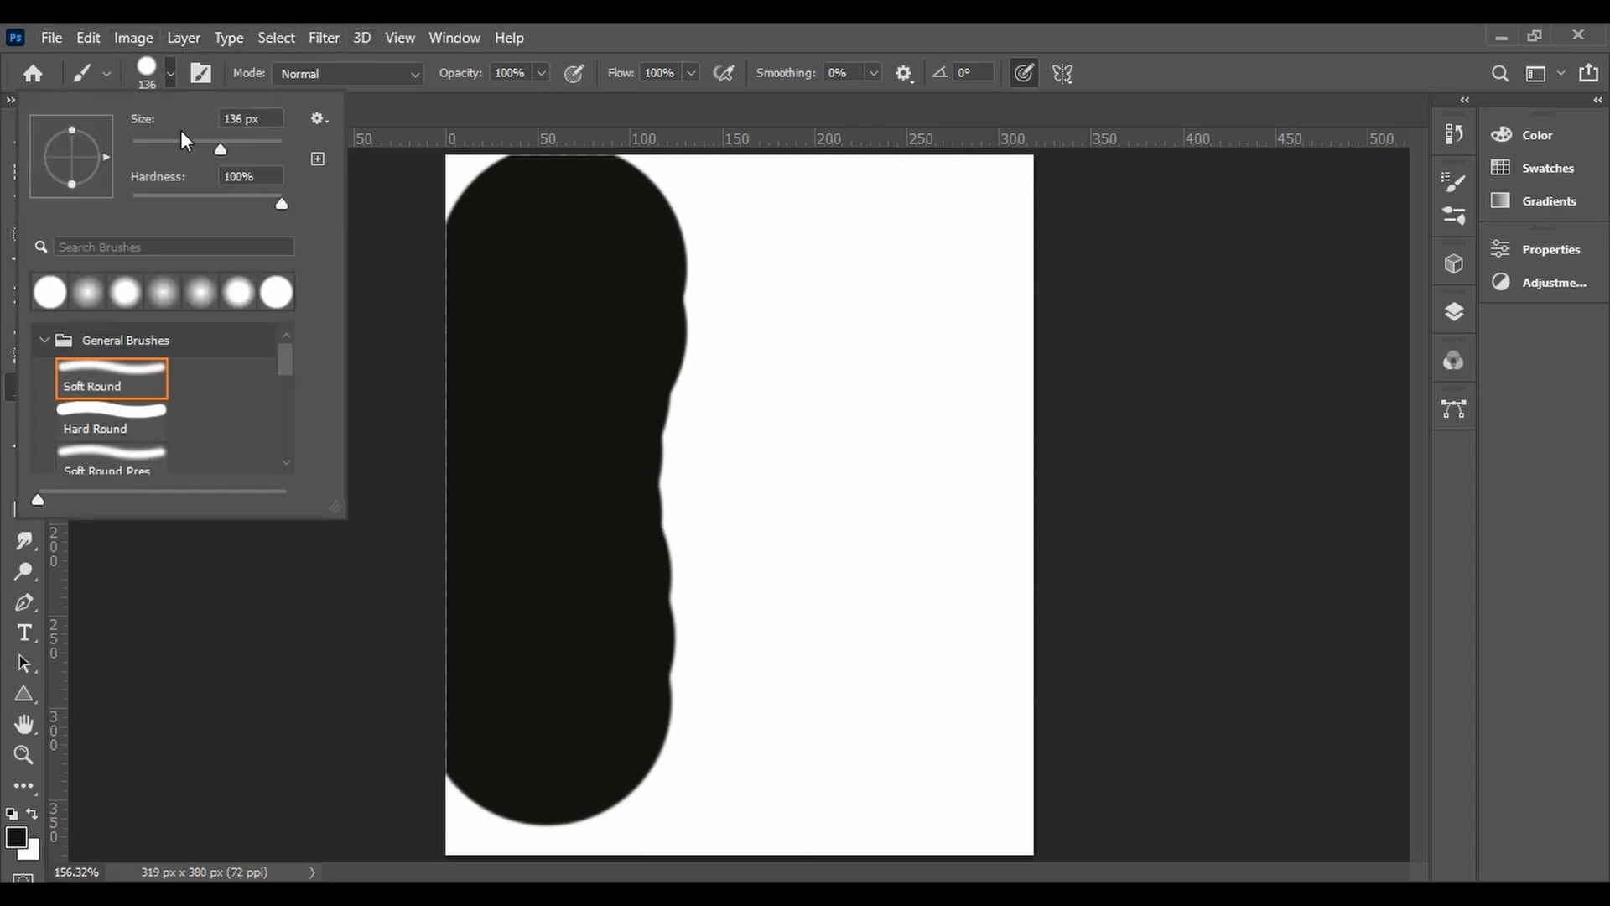
left_click(224, 195)
left_click(201, 195)
key("Return")
left_click_drag(830, 285, 823, 667)
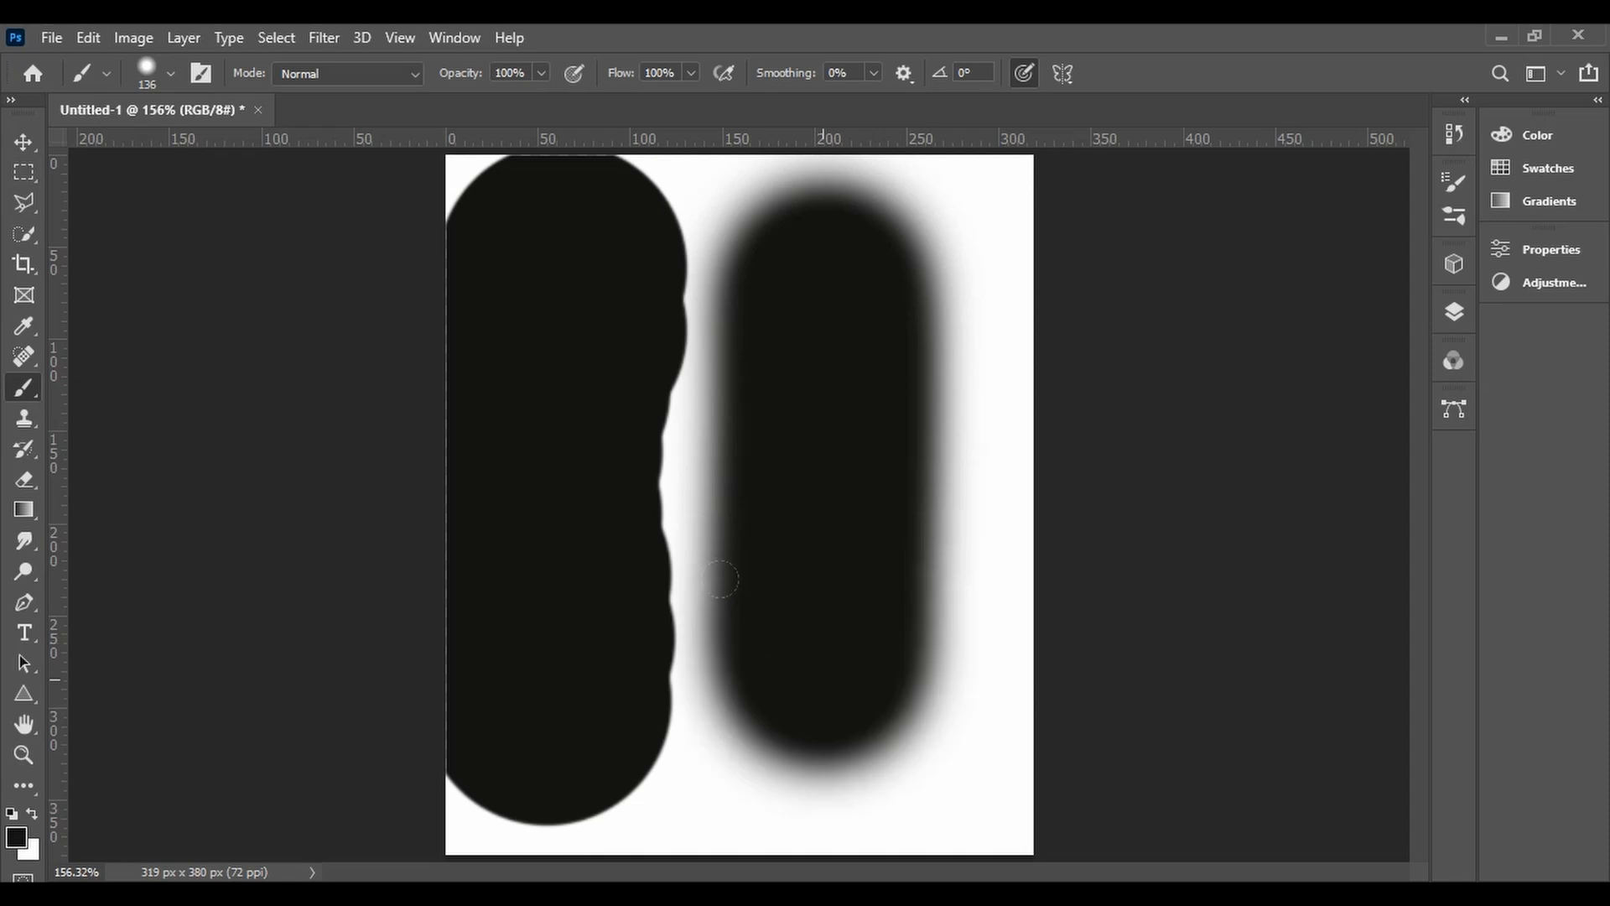
- Switch to the Move tool and undo the hard-edged and soft-edged strokes
left_click(26, 149)
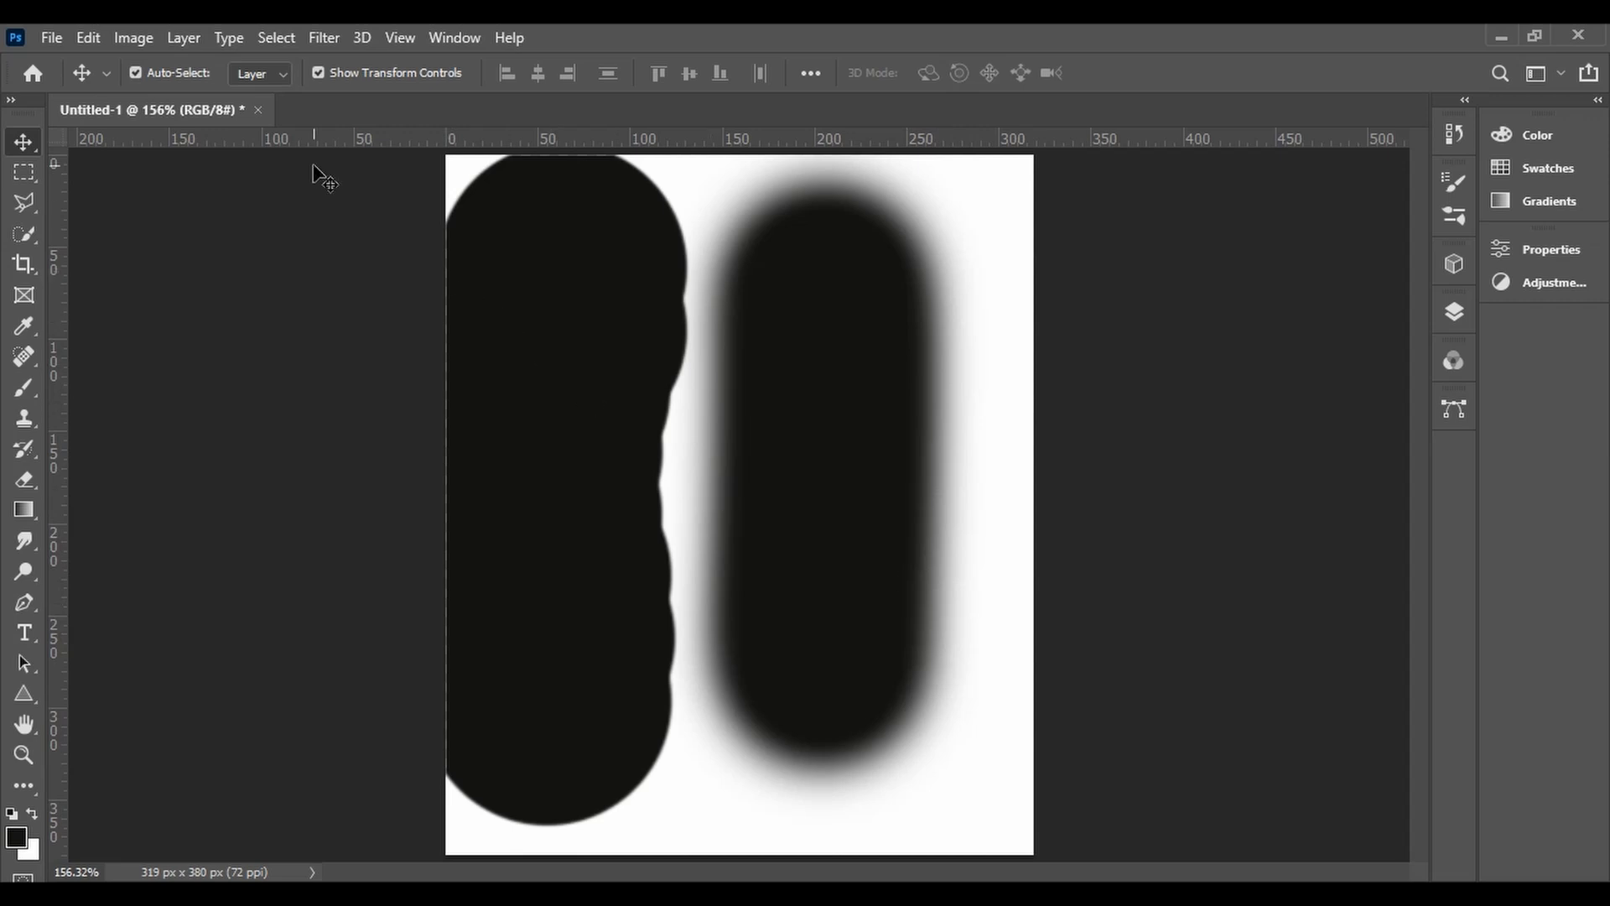
key("ctrl")
key("ctrl+z")
key("ctrl+z")
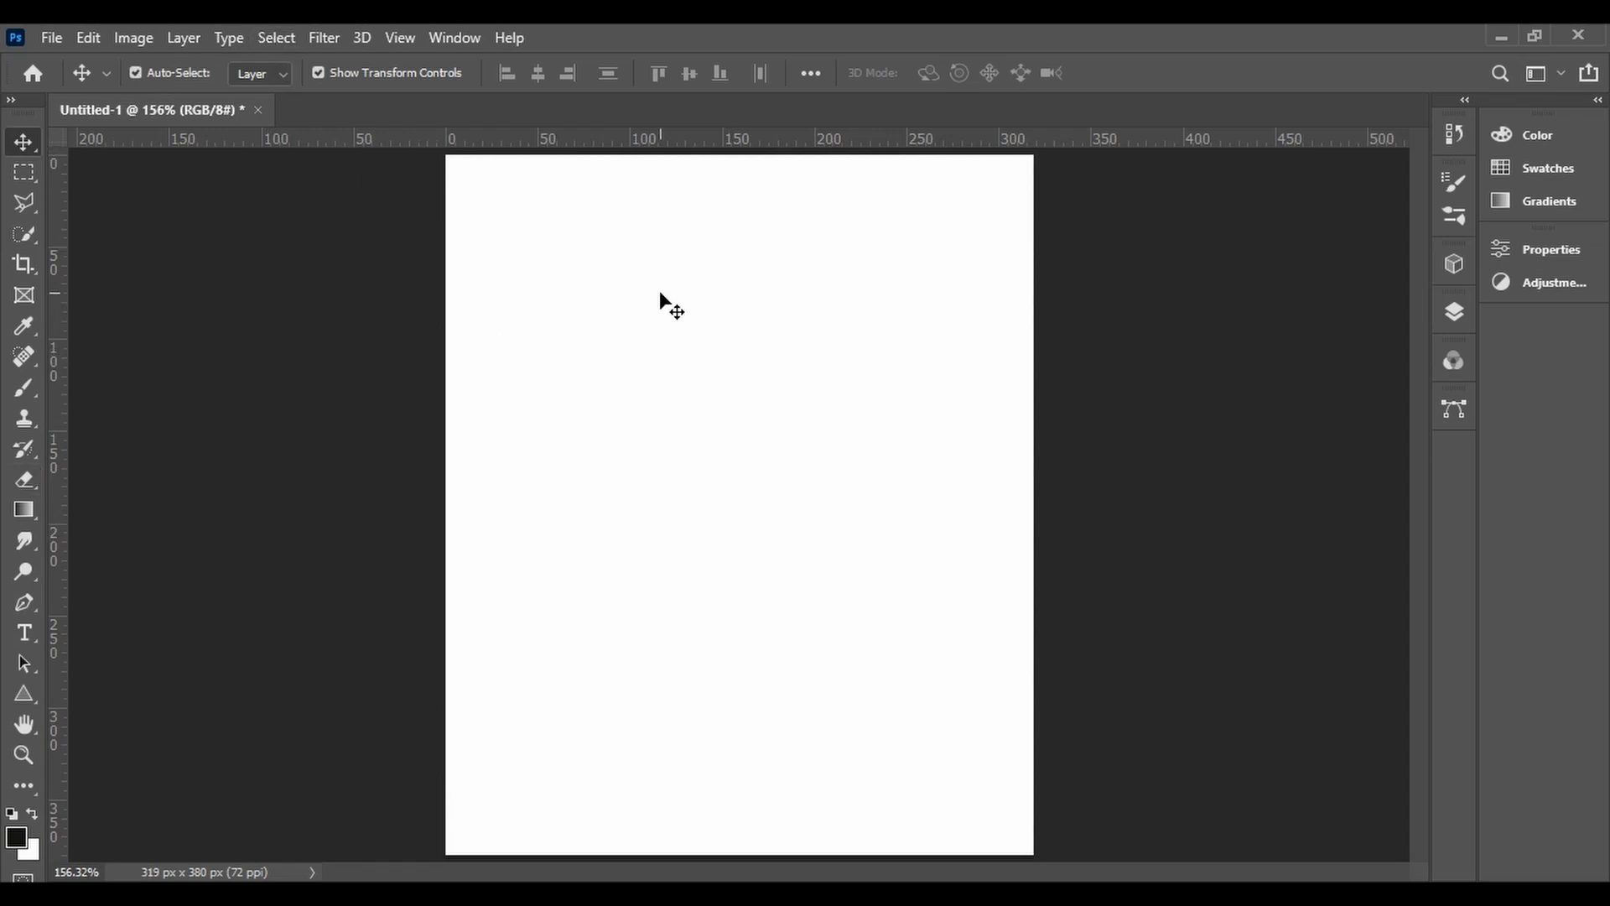
- With the Brush tool's hardness set to 2%, stamp a single soft dab on the upper canvas and undo it
key("b")
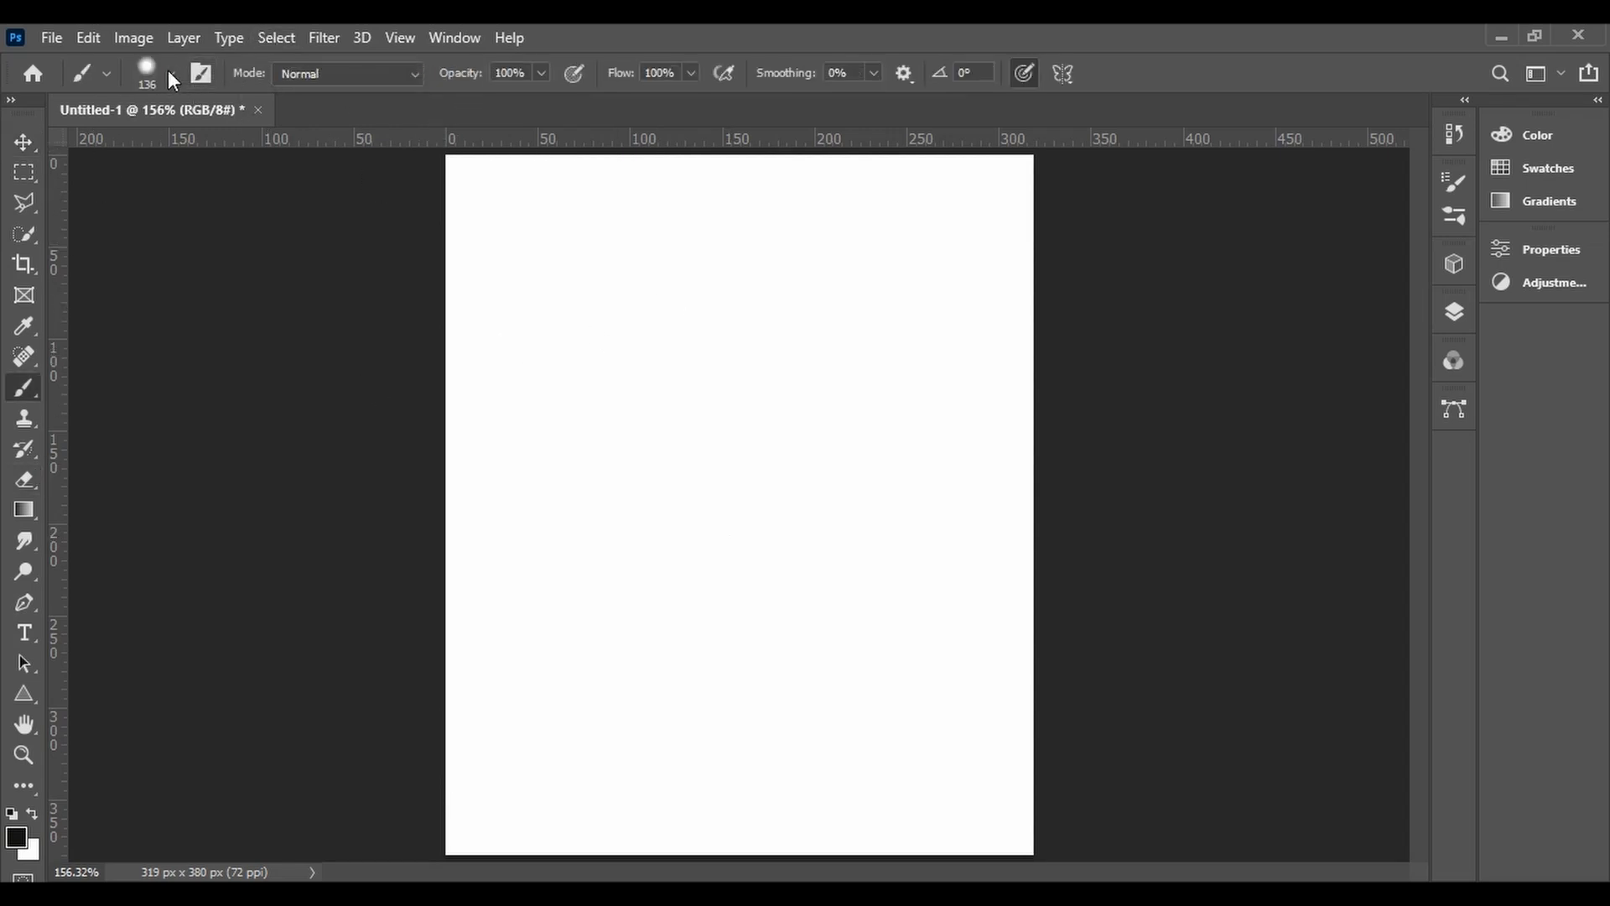
left_click(169, 70)
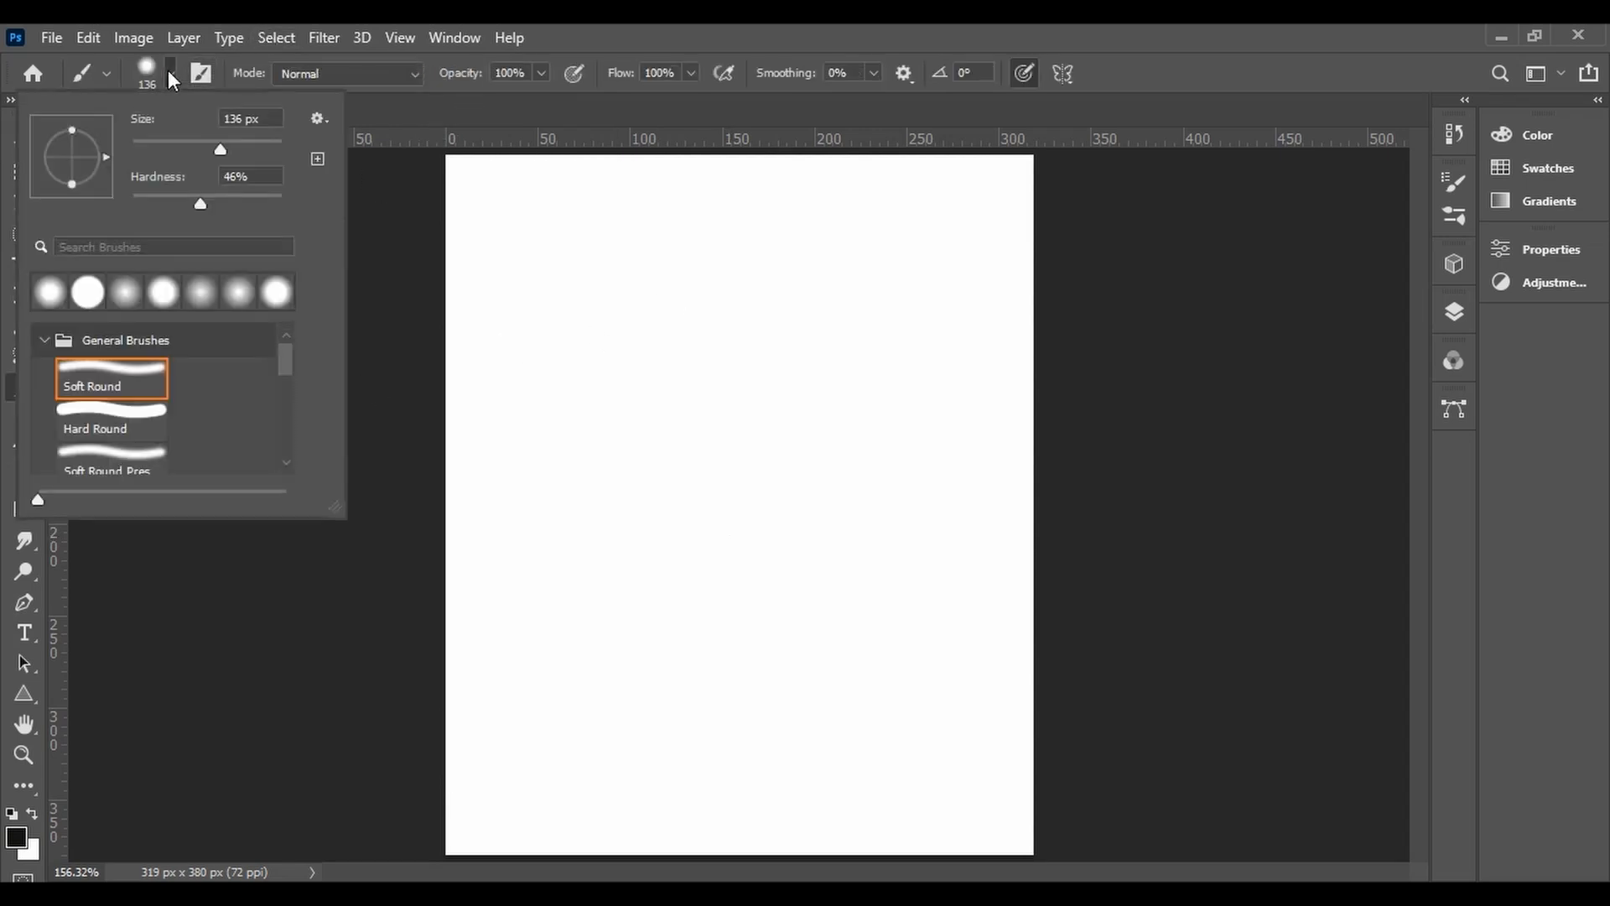
left_click(138, 194)
left_click(652, 293)
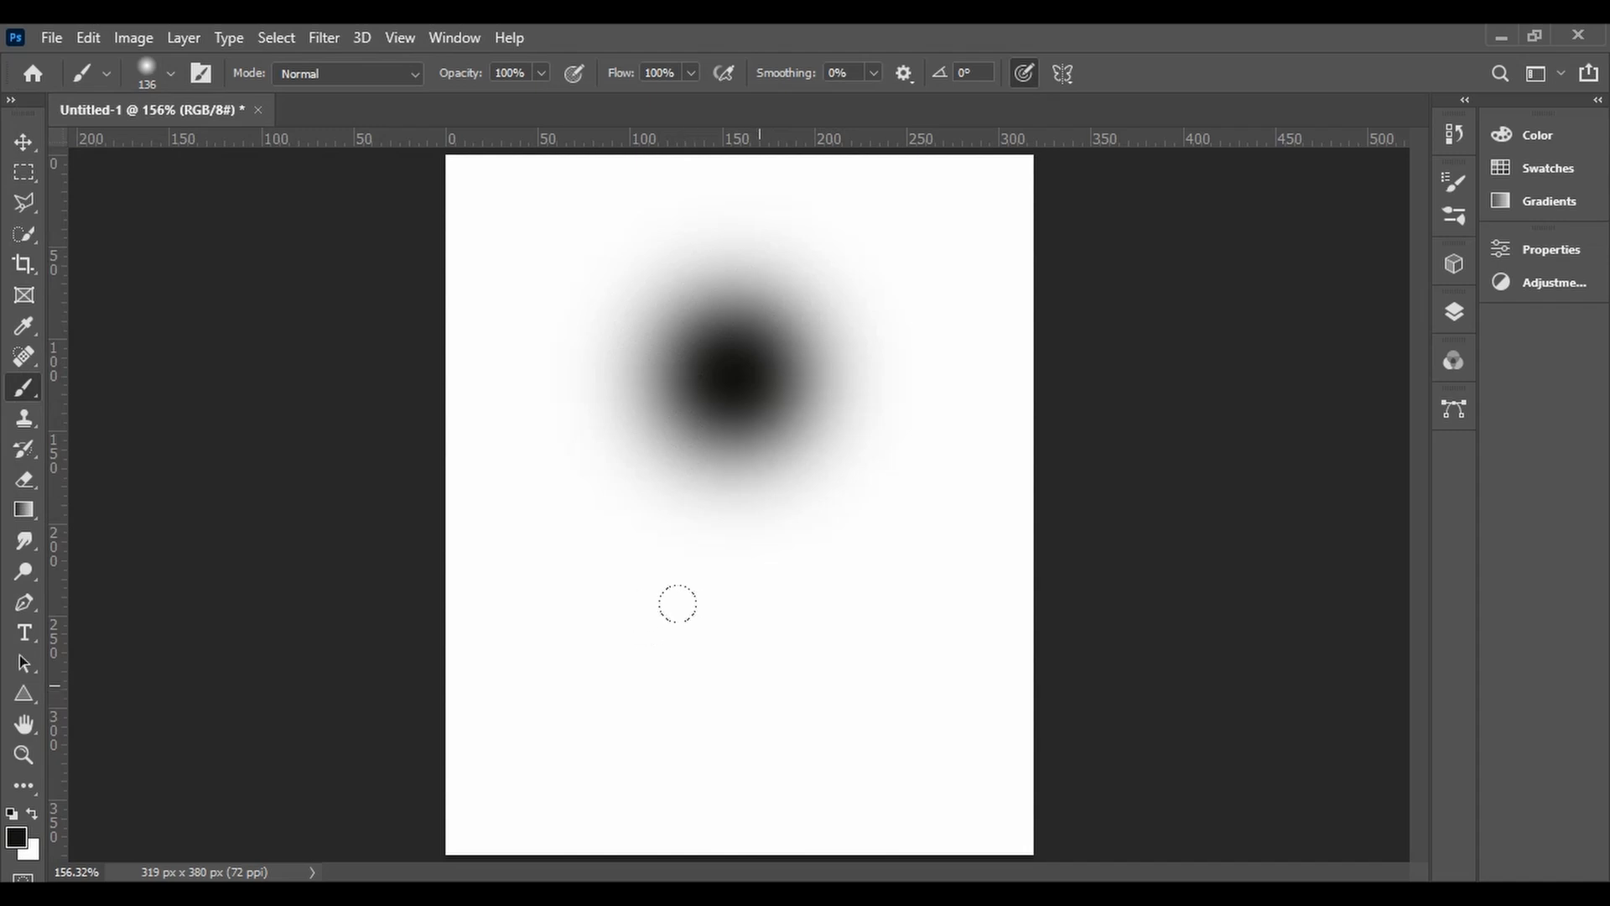
key("ctrl+z")
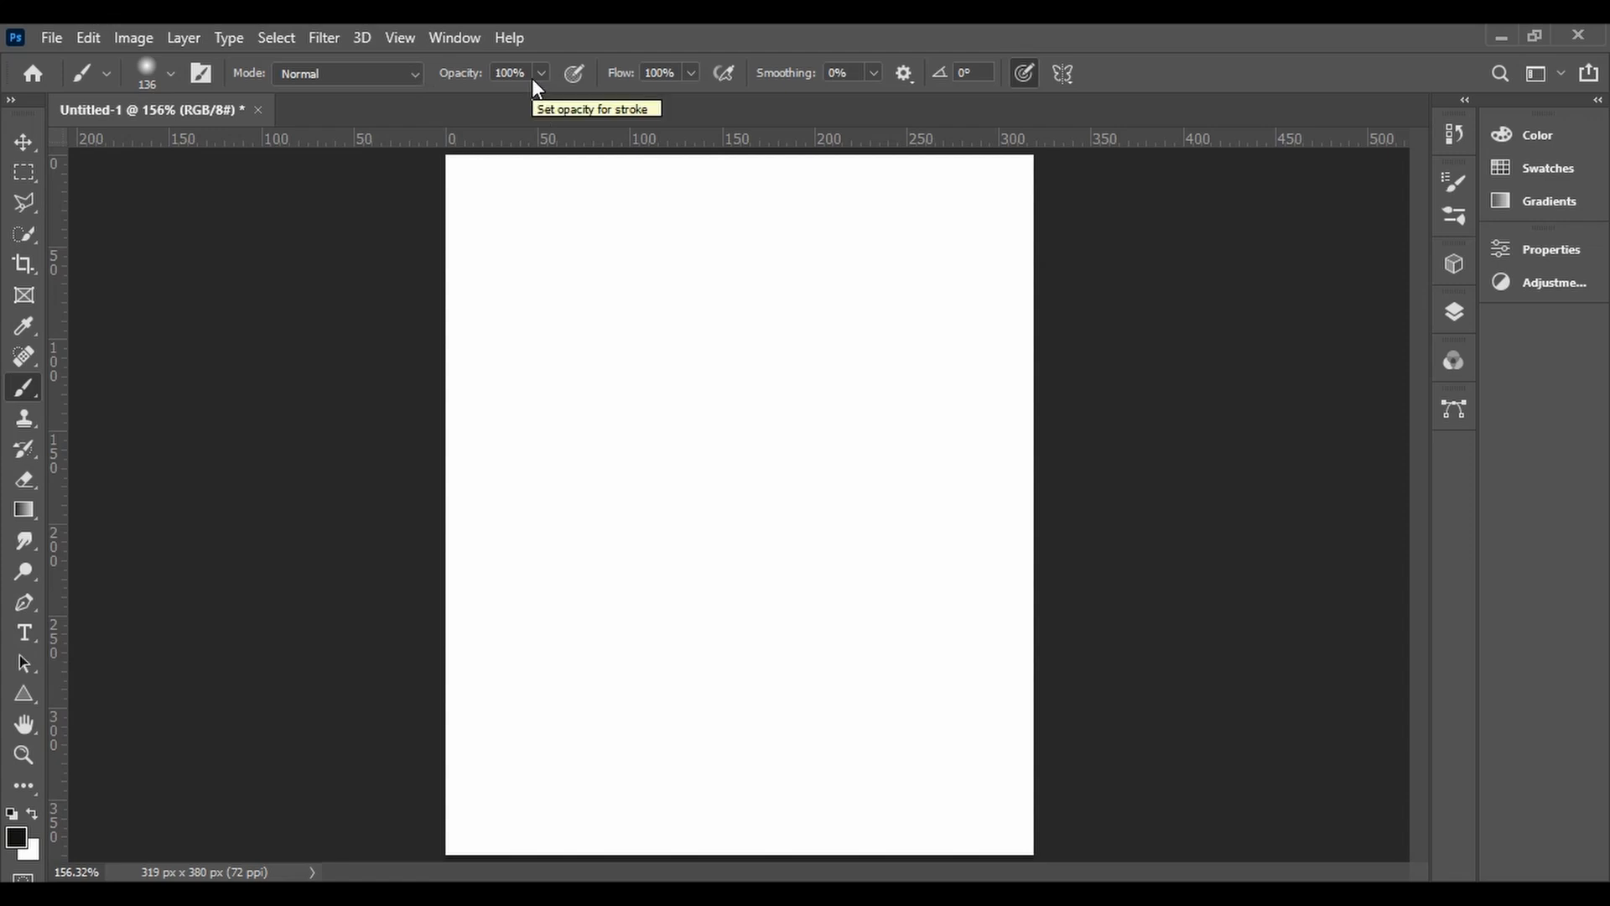
- Raise the brush hardness to its maximum and paint a vertical black stroke along the canvas's left side
left_click(170, 74)
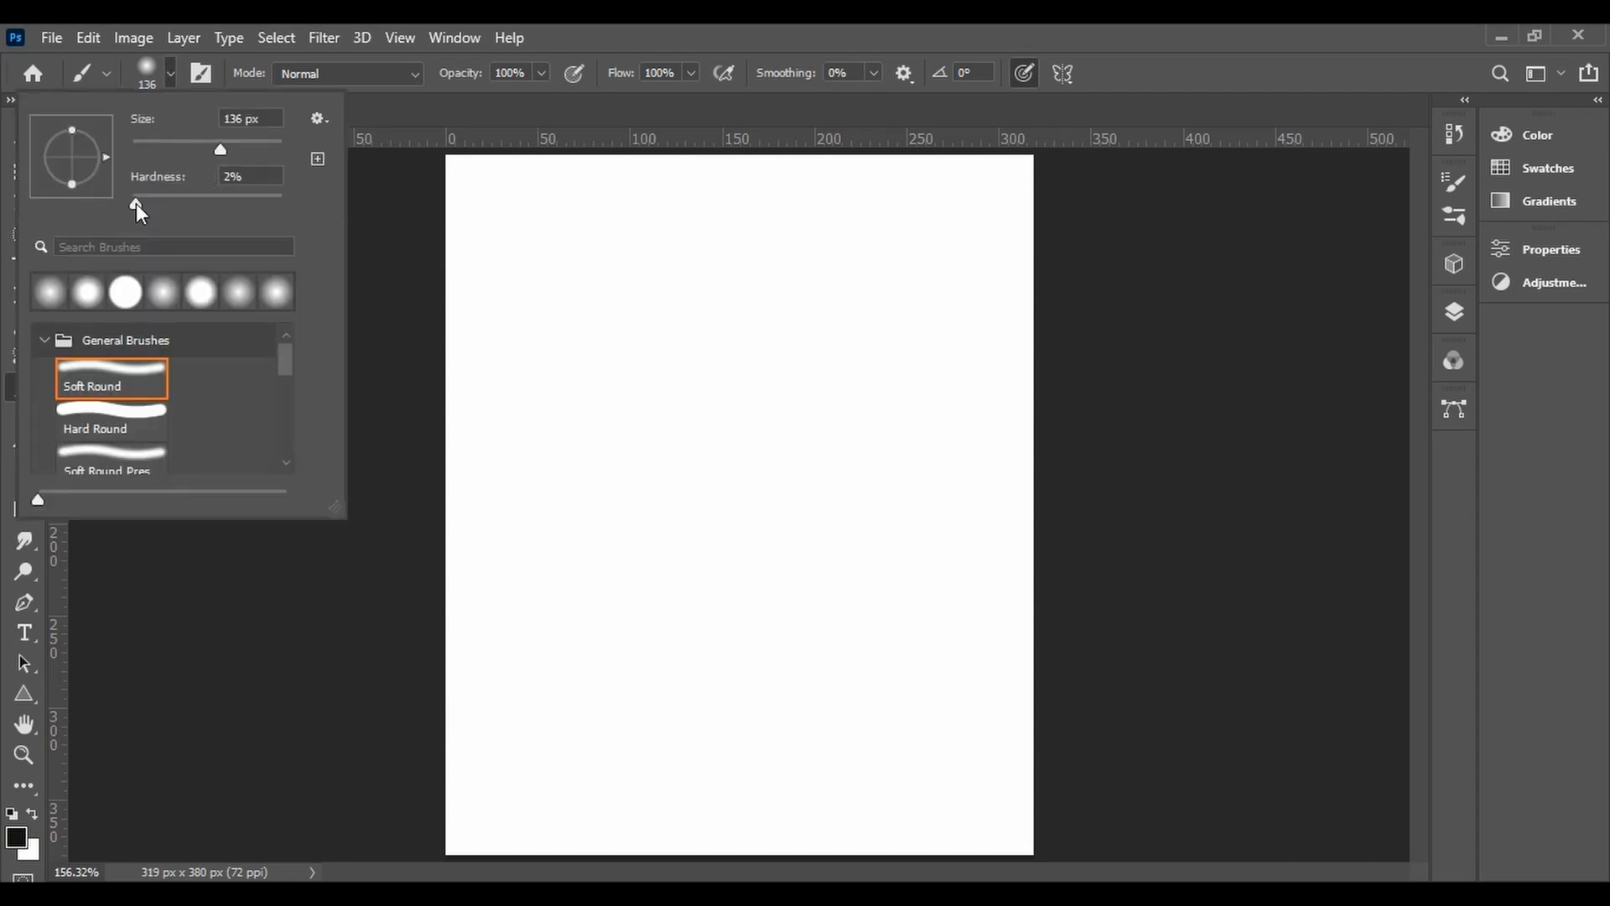
left_click_drag(137, 204, 311, 249)
left_click(567, 277)
left_click_drag(567, 277, 552, 714)
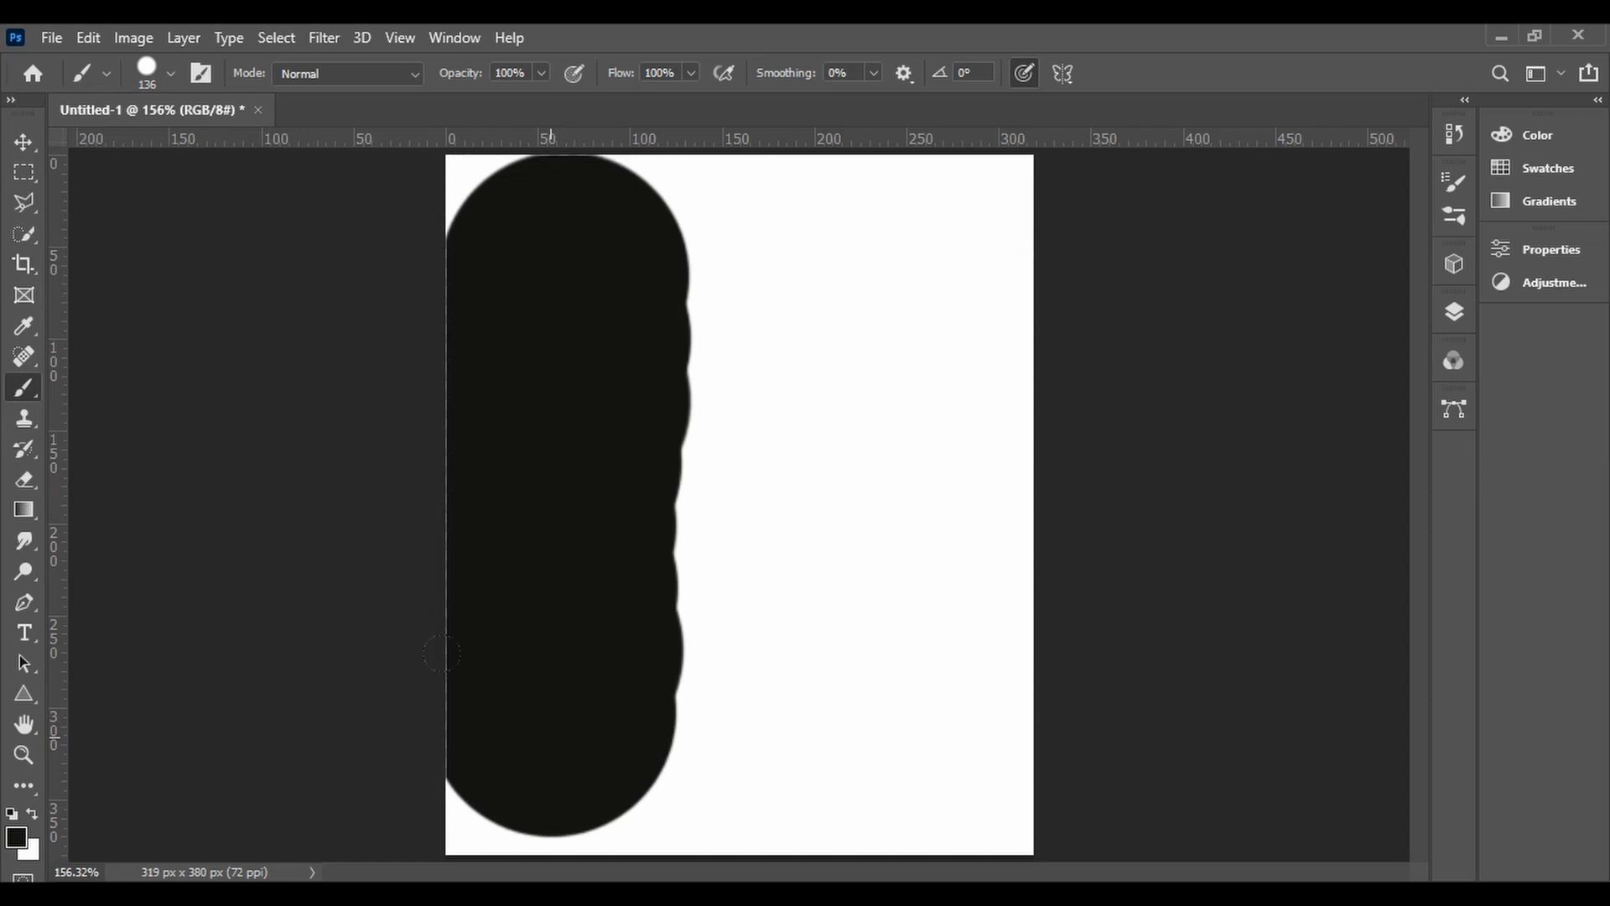
- Paint a vertical stroke beside the black one at 38% opacity, and an overlapping stroke over it at 13% opacity
left_click(542, 73)
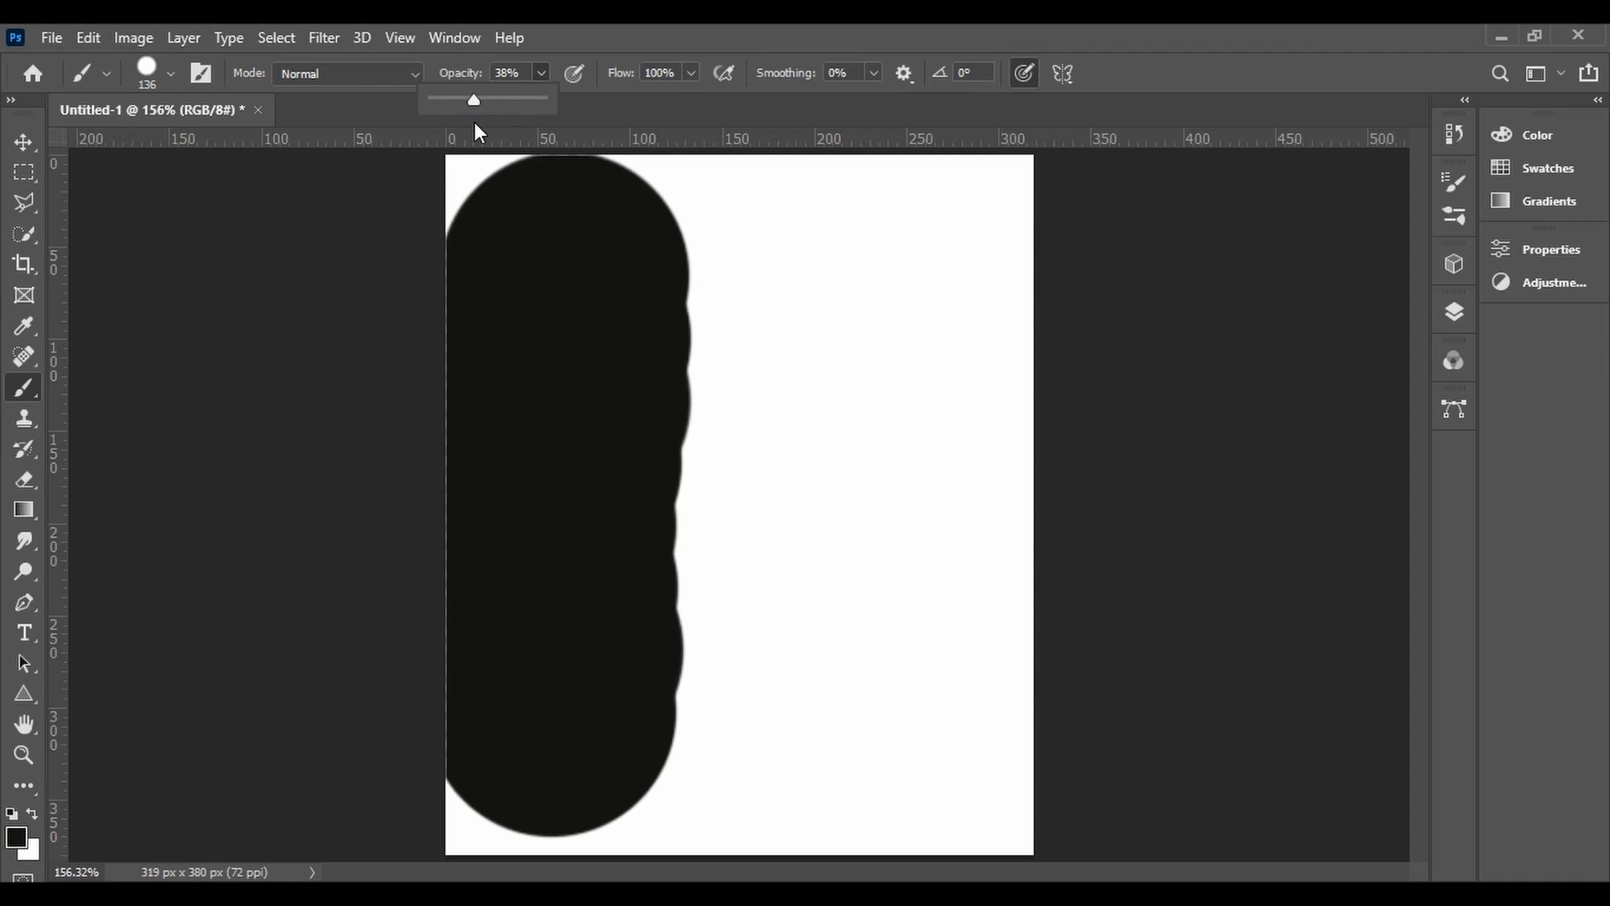
mouse_move(841, 287)
left_mouse_down()
mouse_move(863, 537)
mouse_move(850, 659)
left_mouse_up()
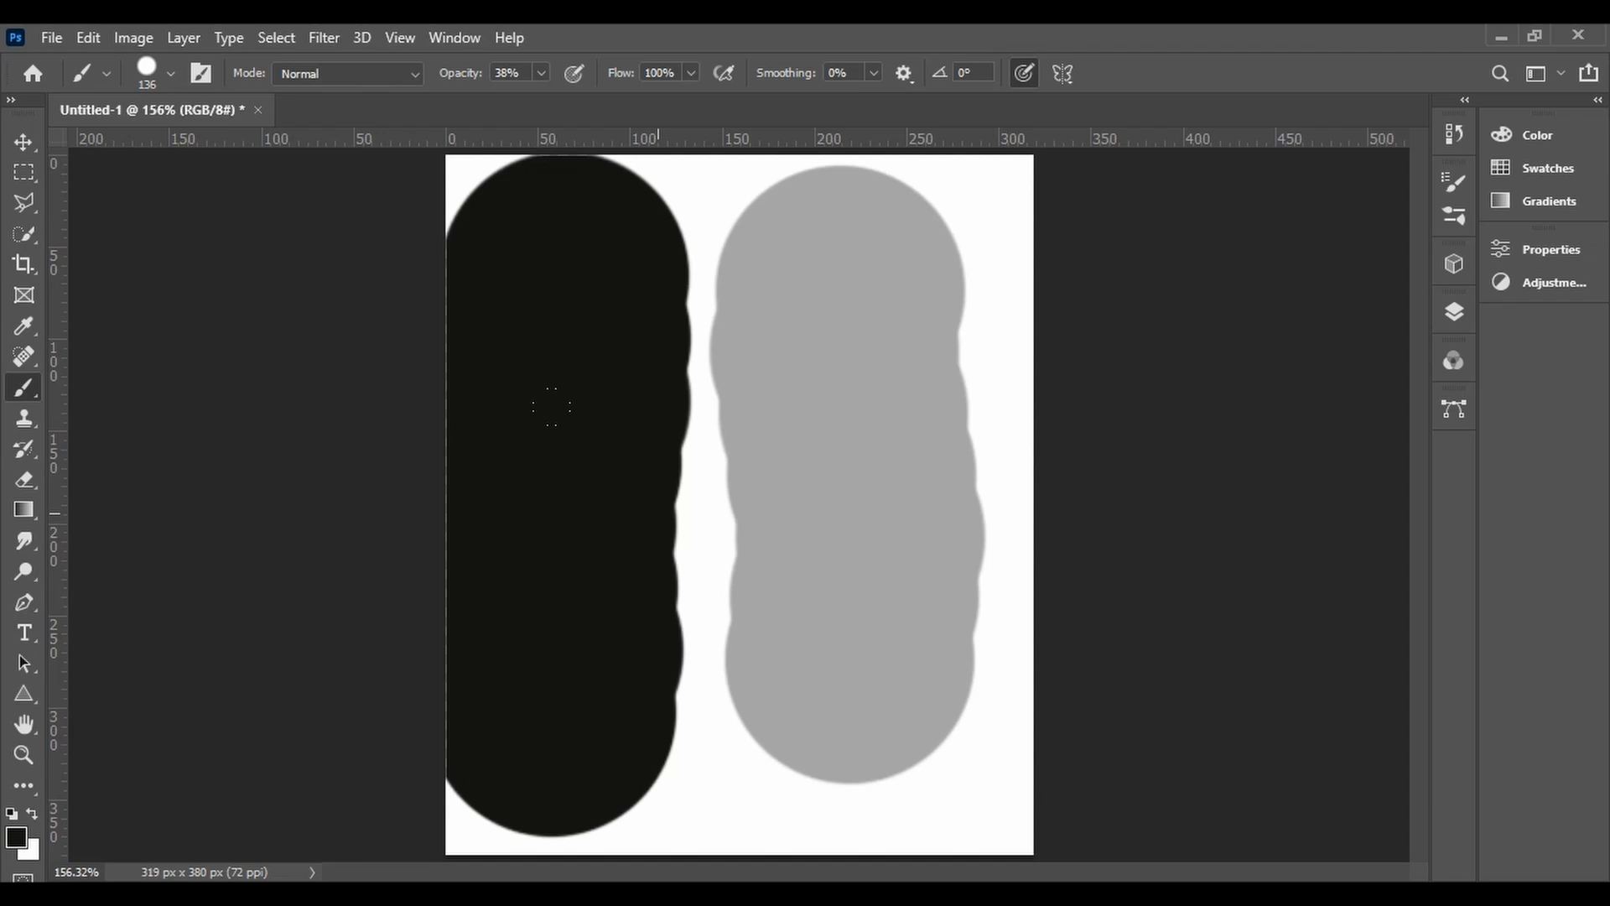
left_click(541, 74)
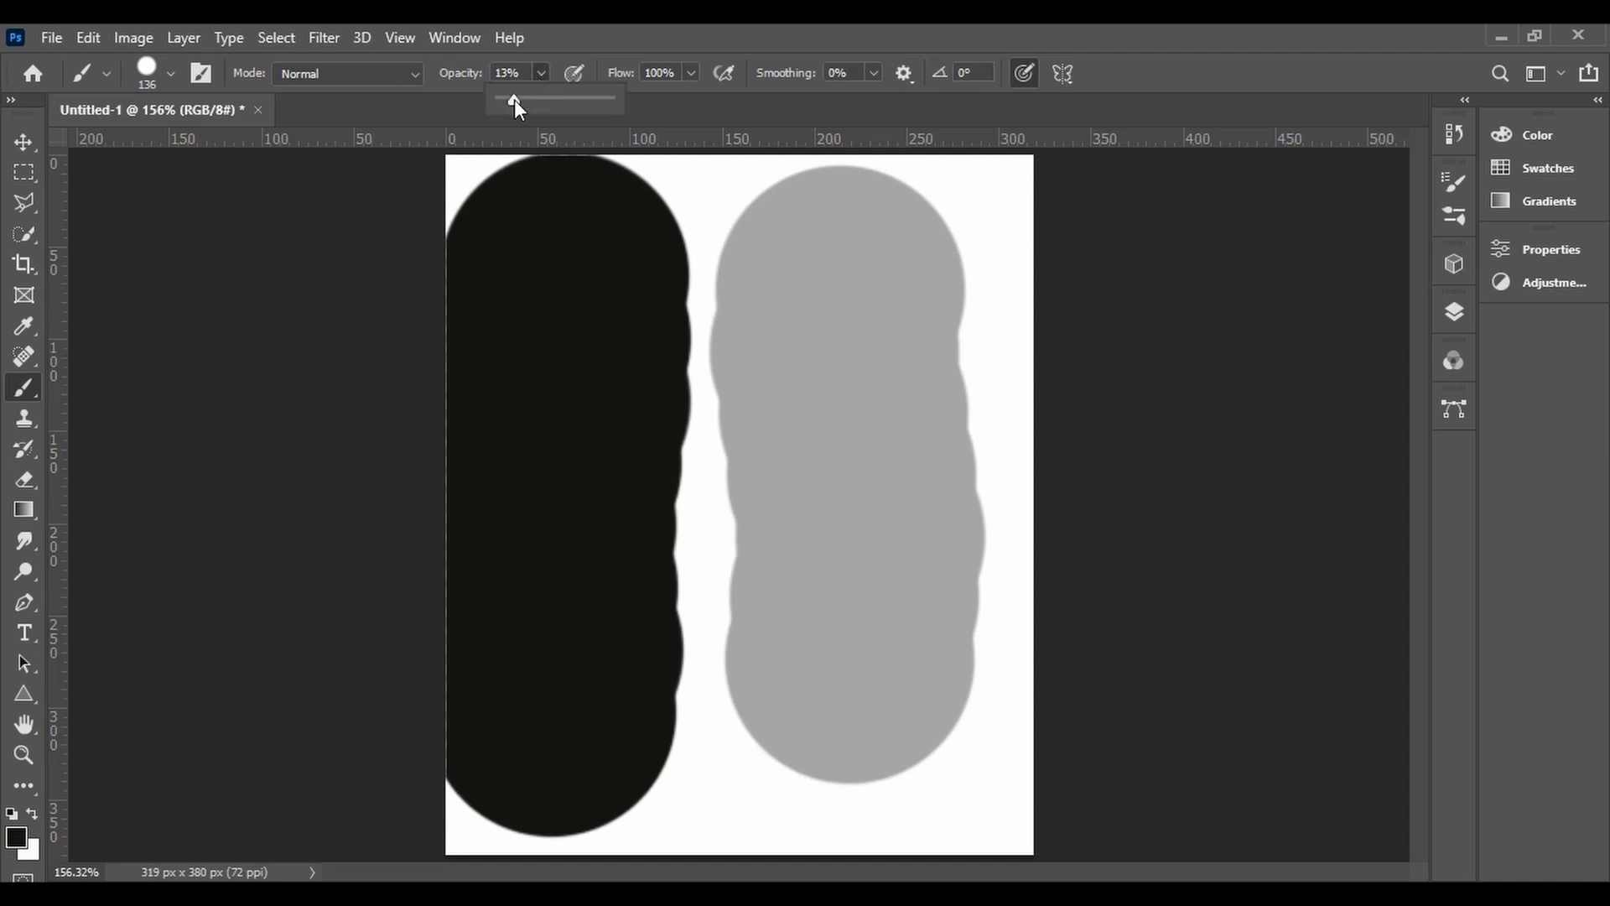
mouse_move(839, 509)
left_mouse_down()
mouse_move(604, 511)
mouse_move(586, 618)
mouse_move(757, 599)
mouse_move(973, 470)
mouse_move(847, 361)
mouse_move(707, 274)
left_mouse_up()
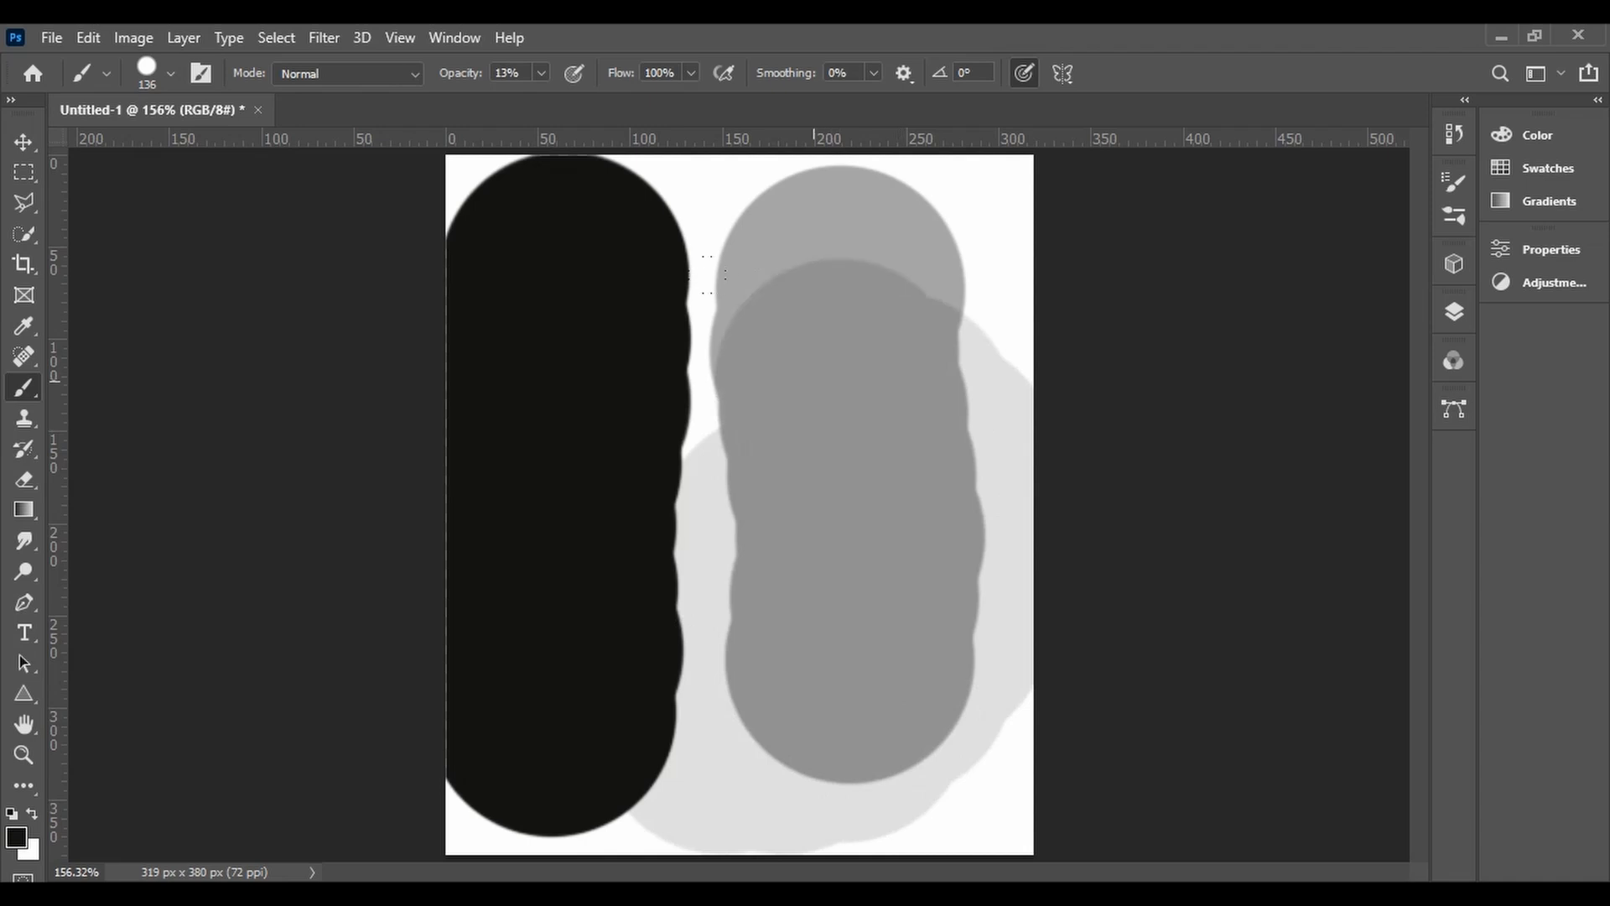
- Undo the three opacity test strokes and restore the brush opacity to 100%
key("ctrl+z")
key("ctrl+z")
key("ctrl+z")
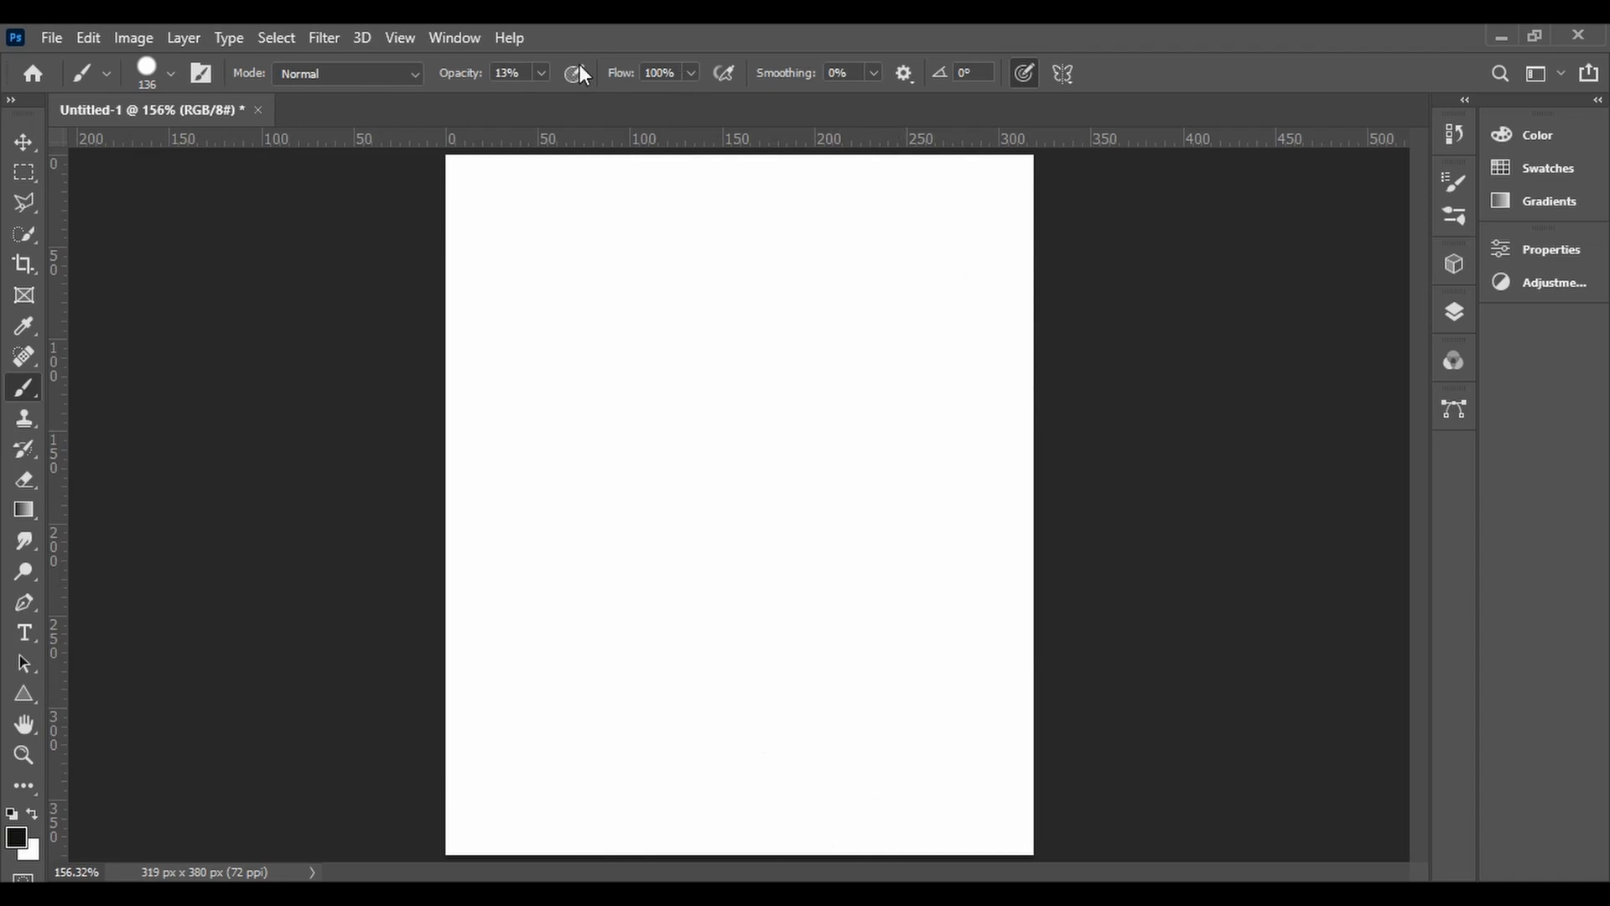
left_click(542, 74)
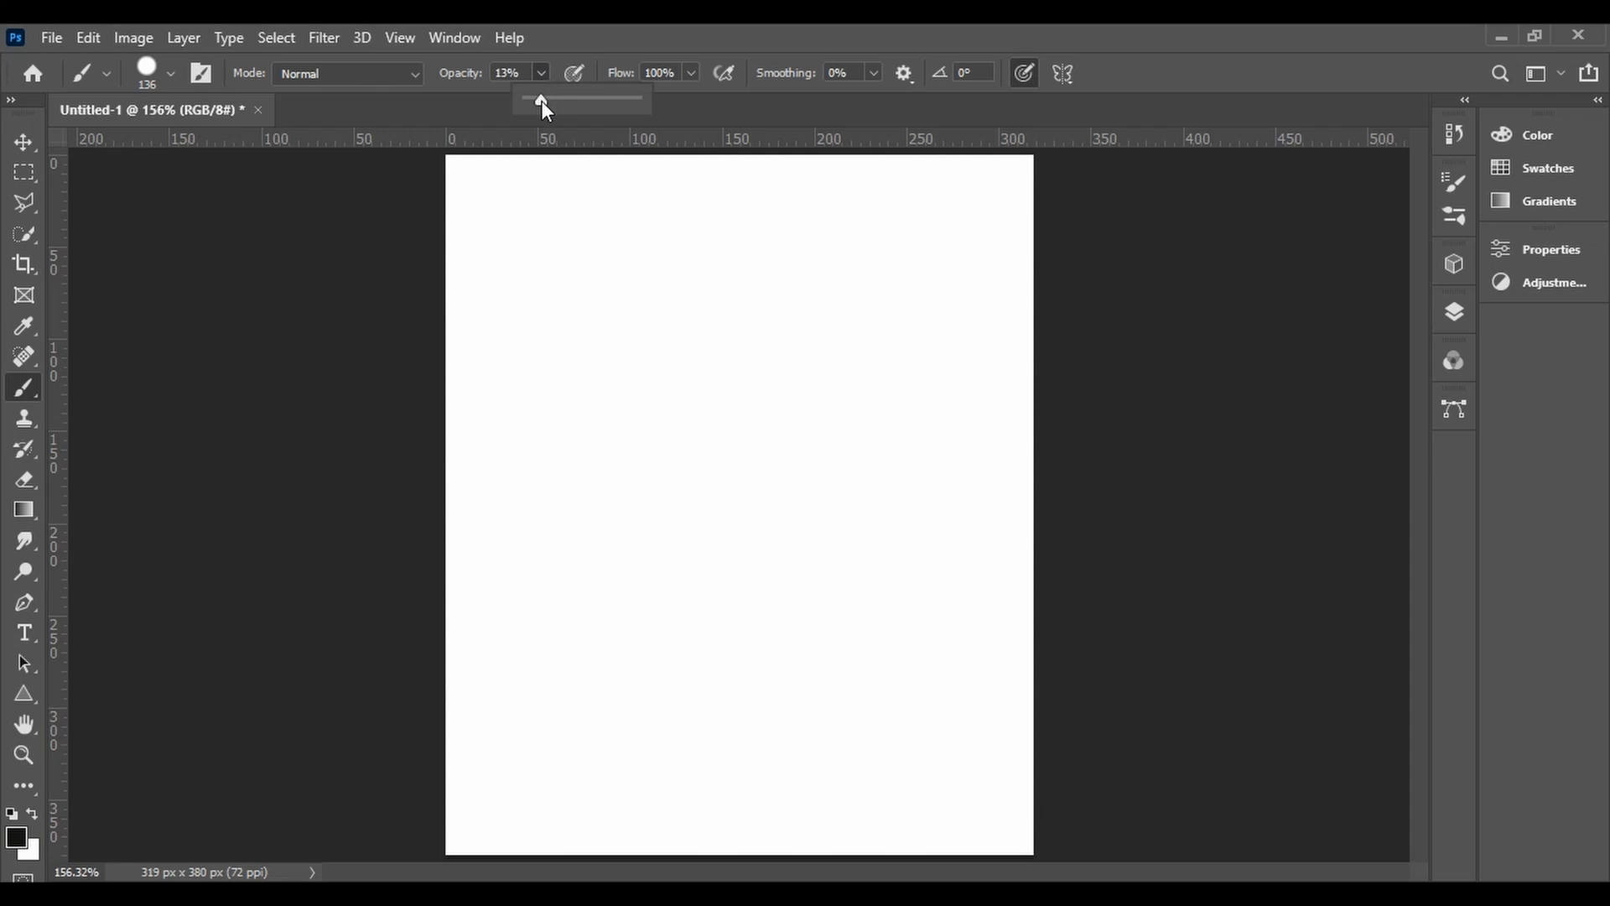
left_click_drag(542, 101, 635, 101)
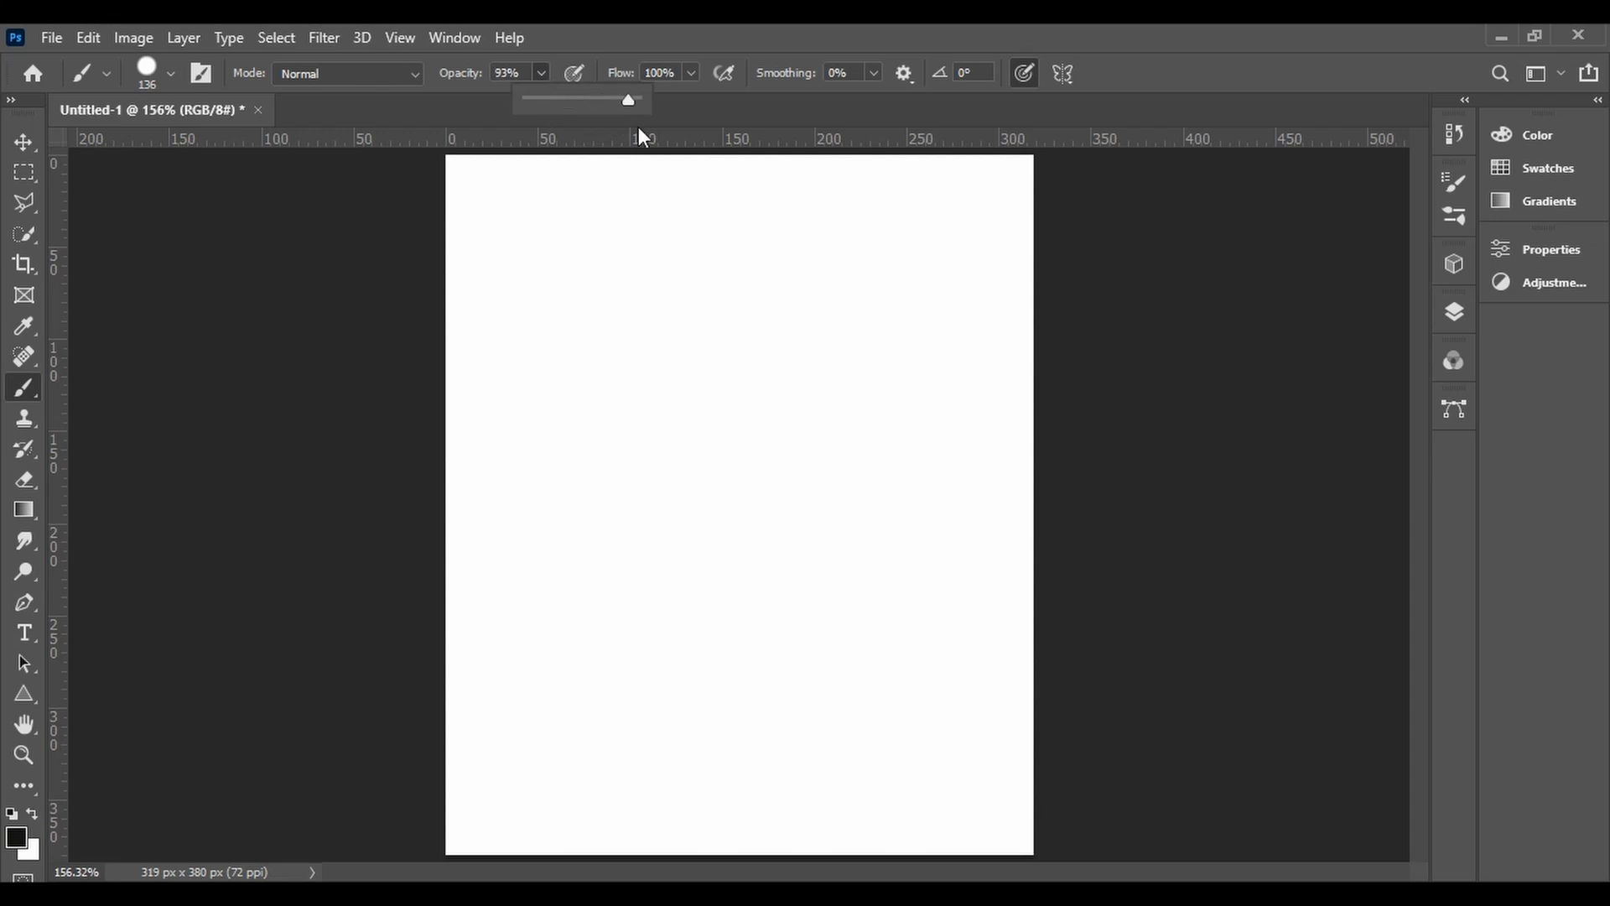
- Paint a vertical black stroke on the left half of the canvas at 100% flow and switch to the Move tool
left_click(691, 74)
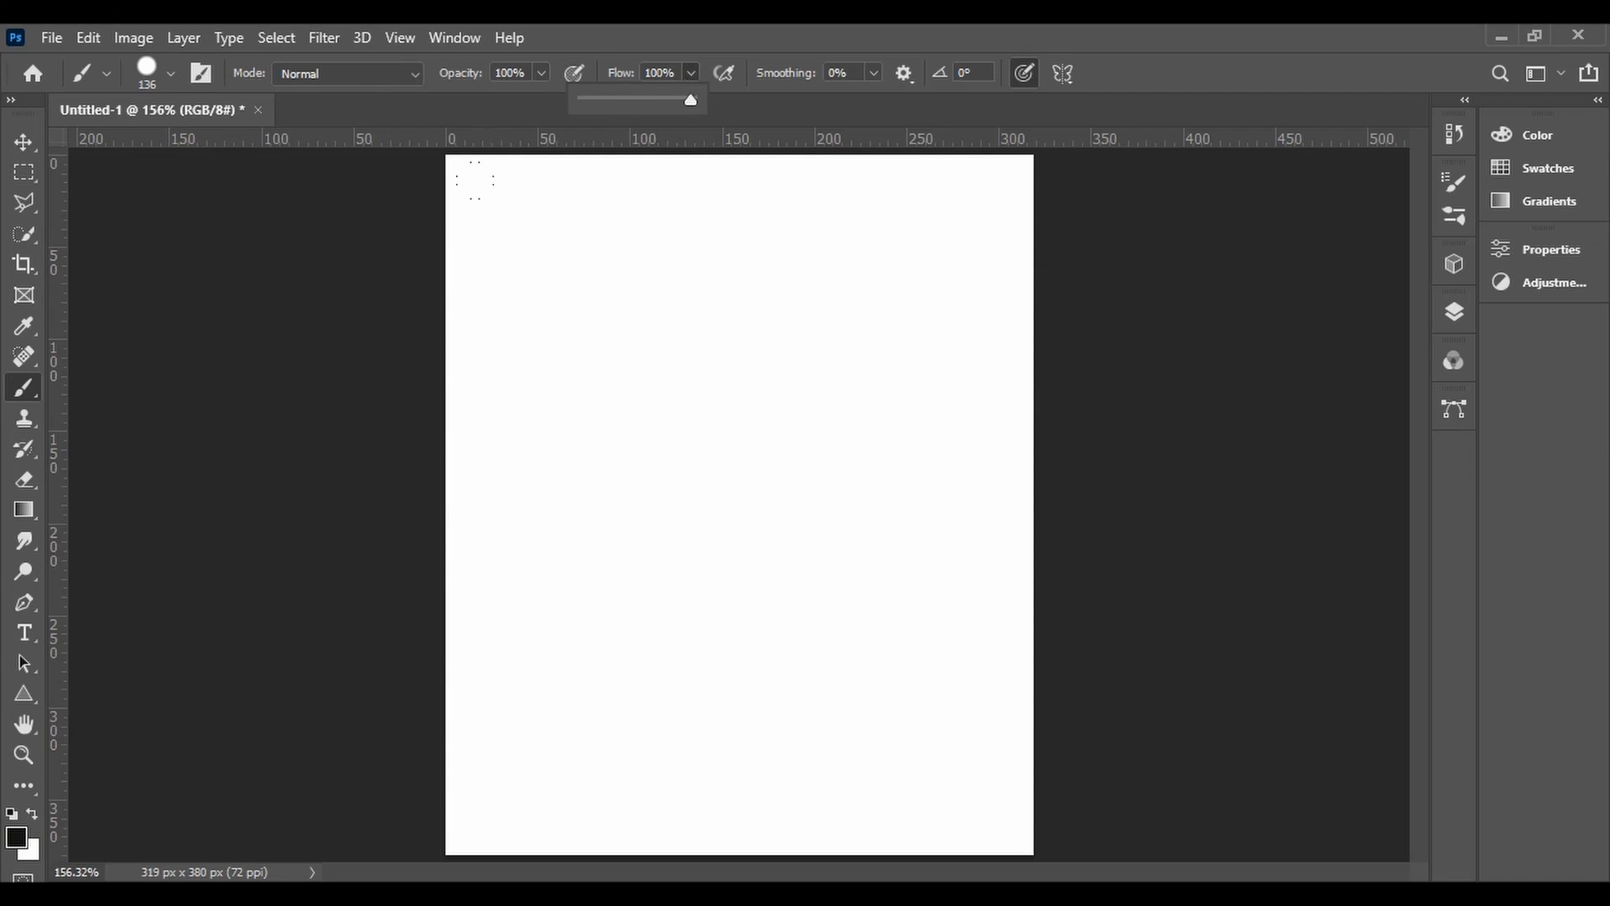
left_click_drag(474, 179, 488, 571)
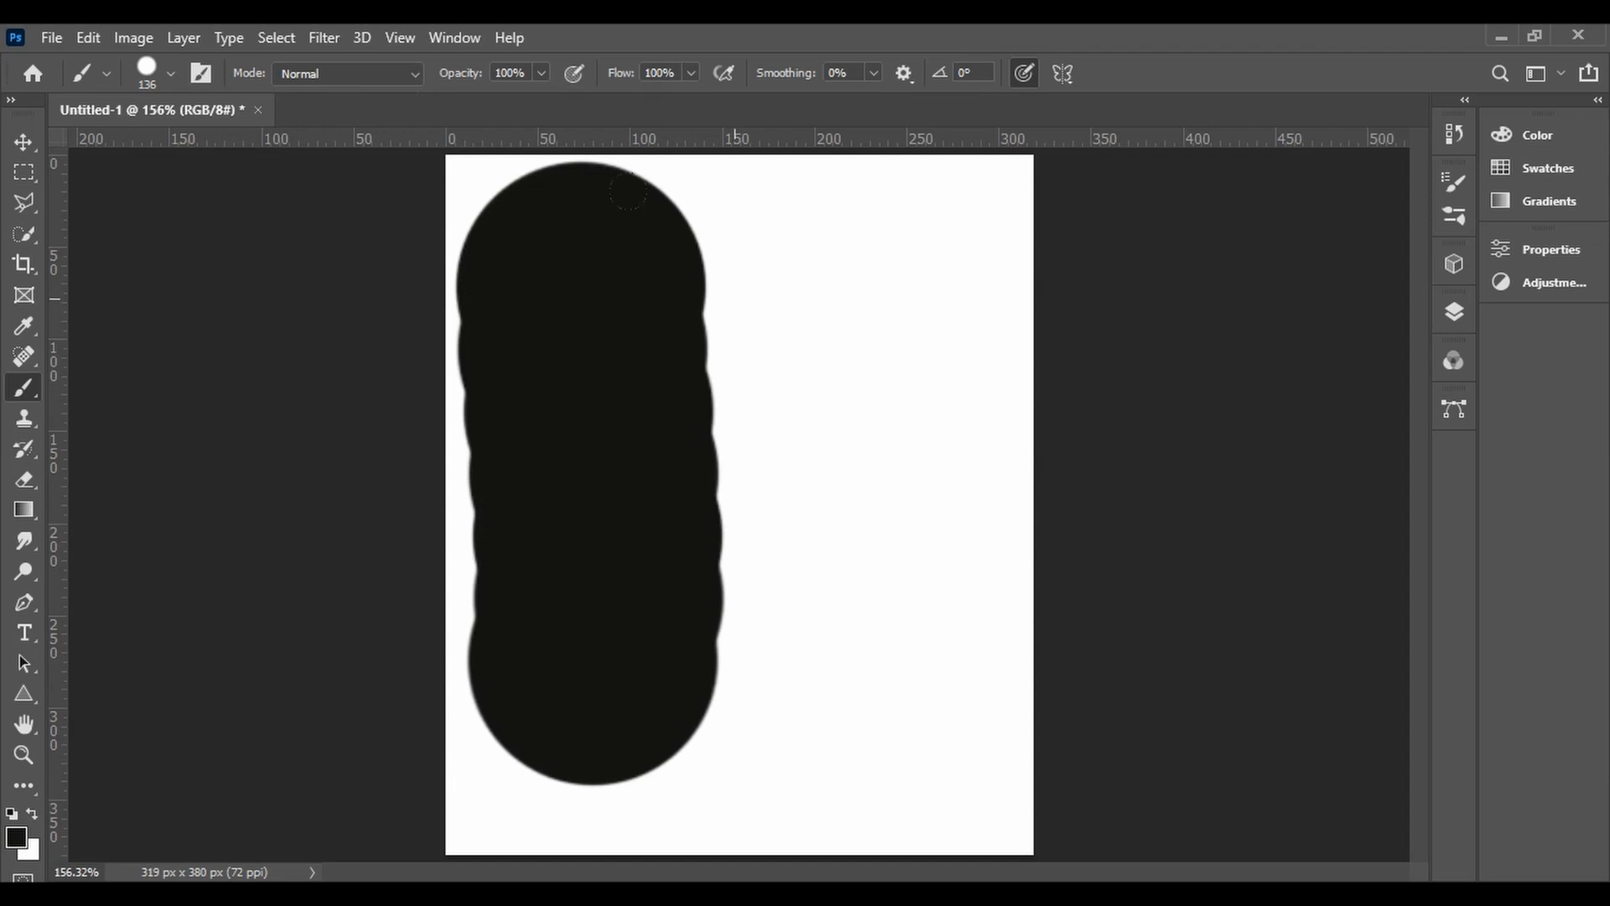
left_click(25, 139)
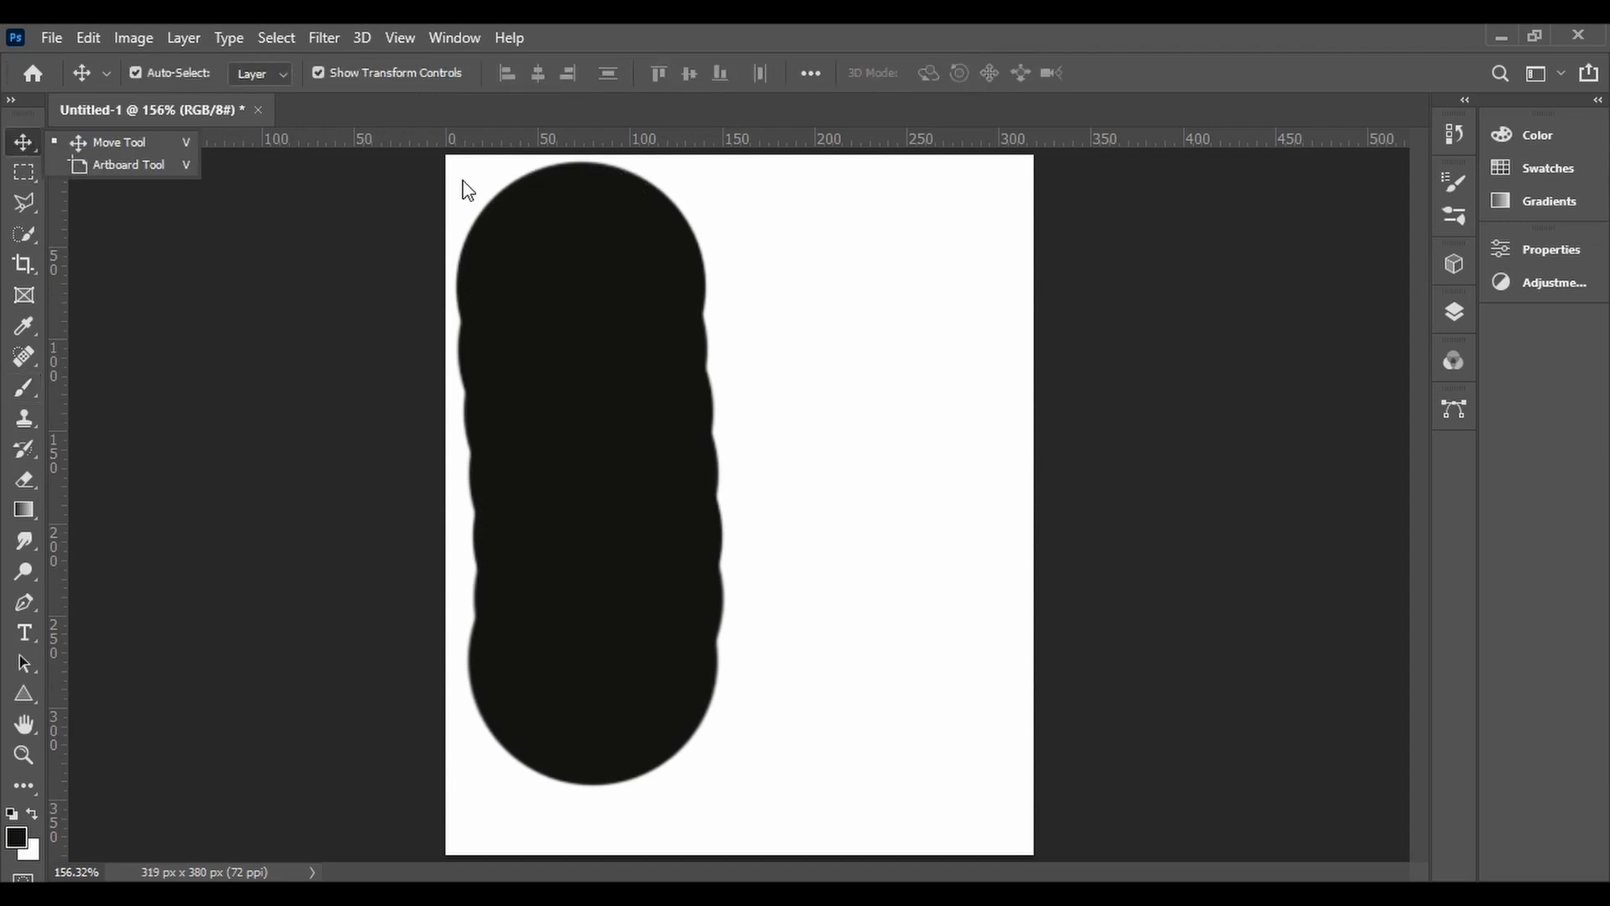
left_click(665, 254)
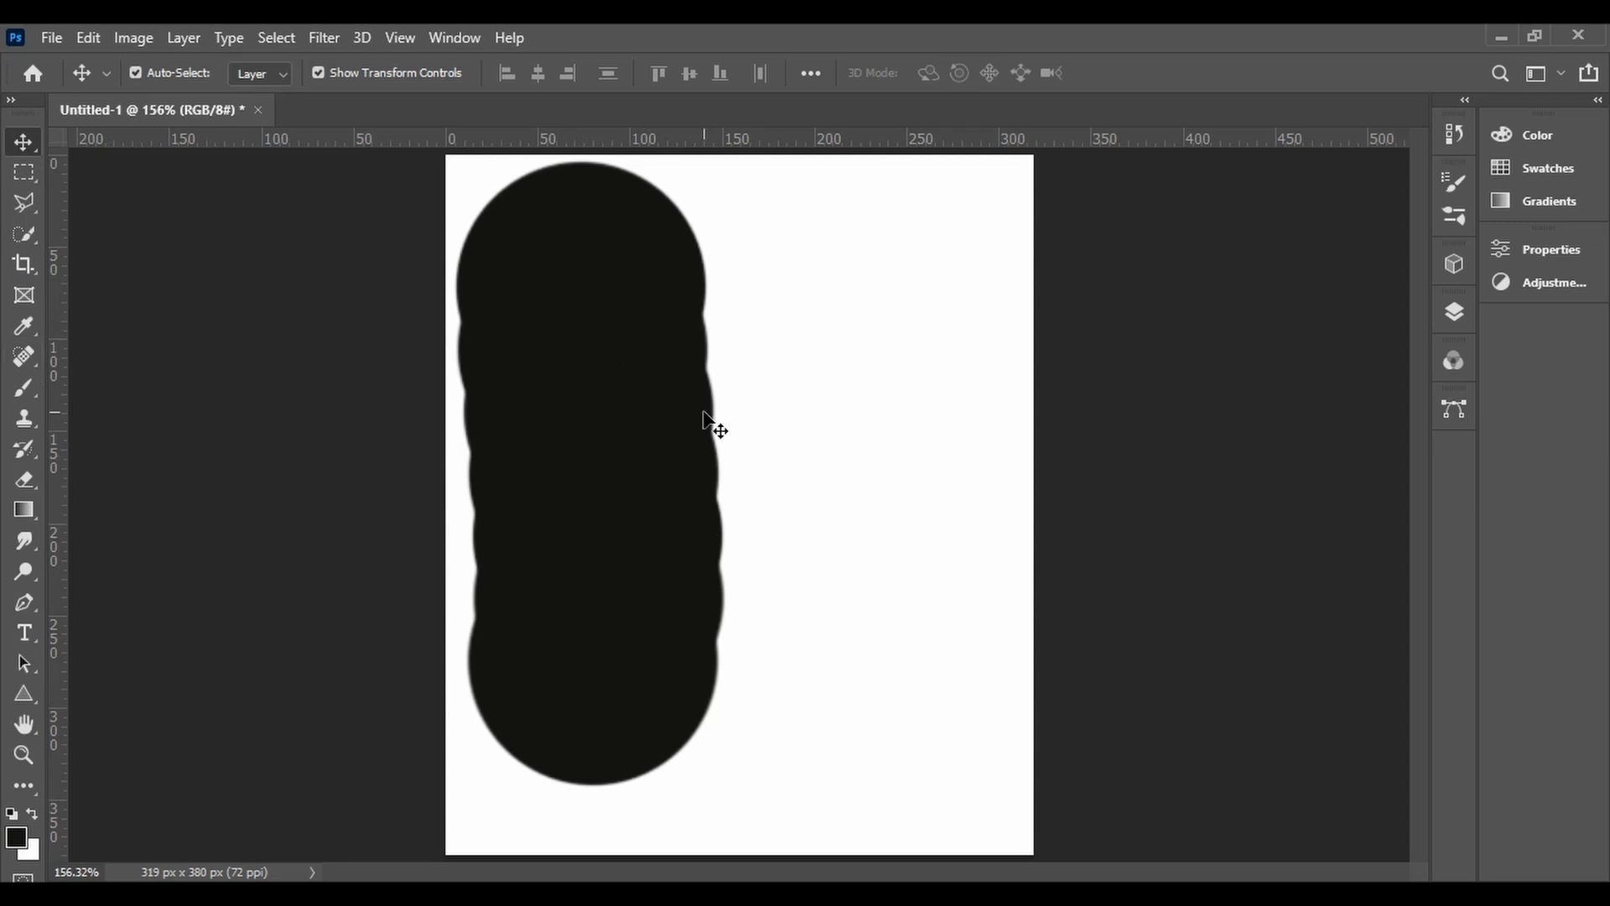
- Set the Brush tool's flow to 43% and paint a vertical stroke of overlapping dabs beside the black one
key("b")
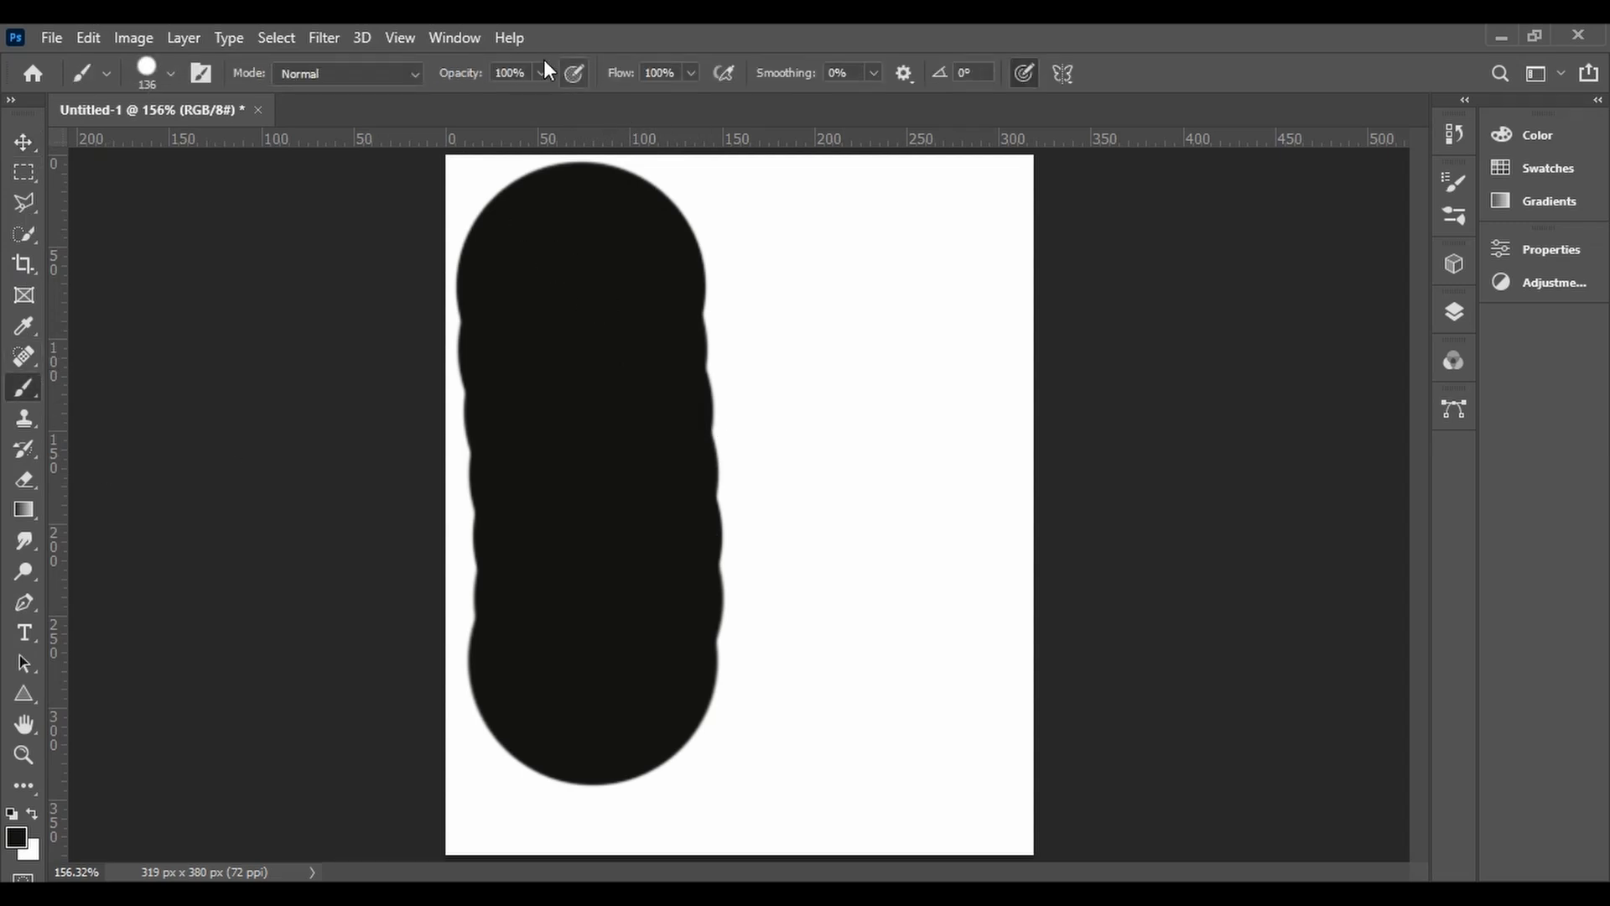
left_click(691, 75)
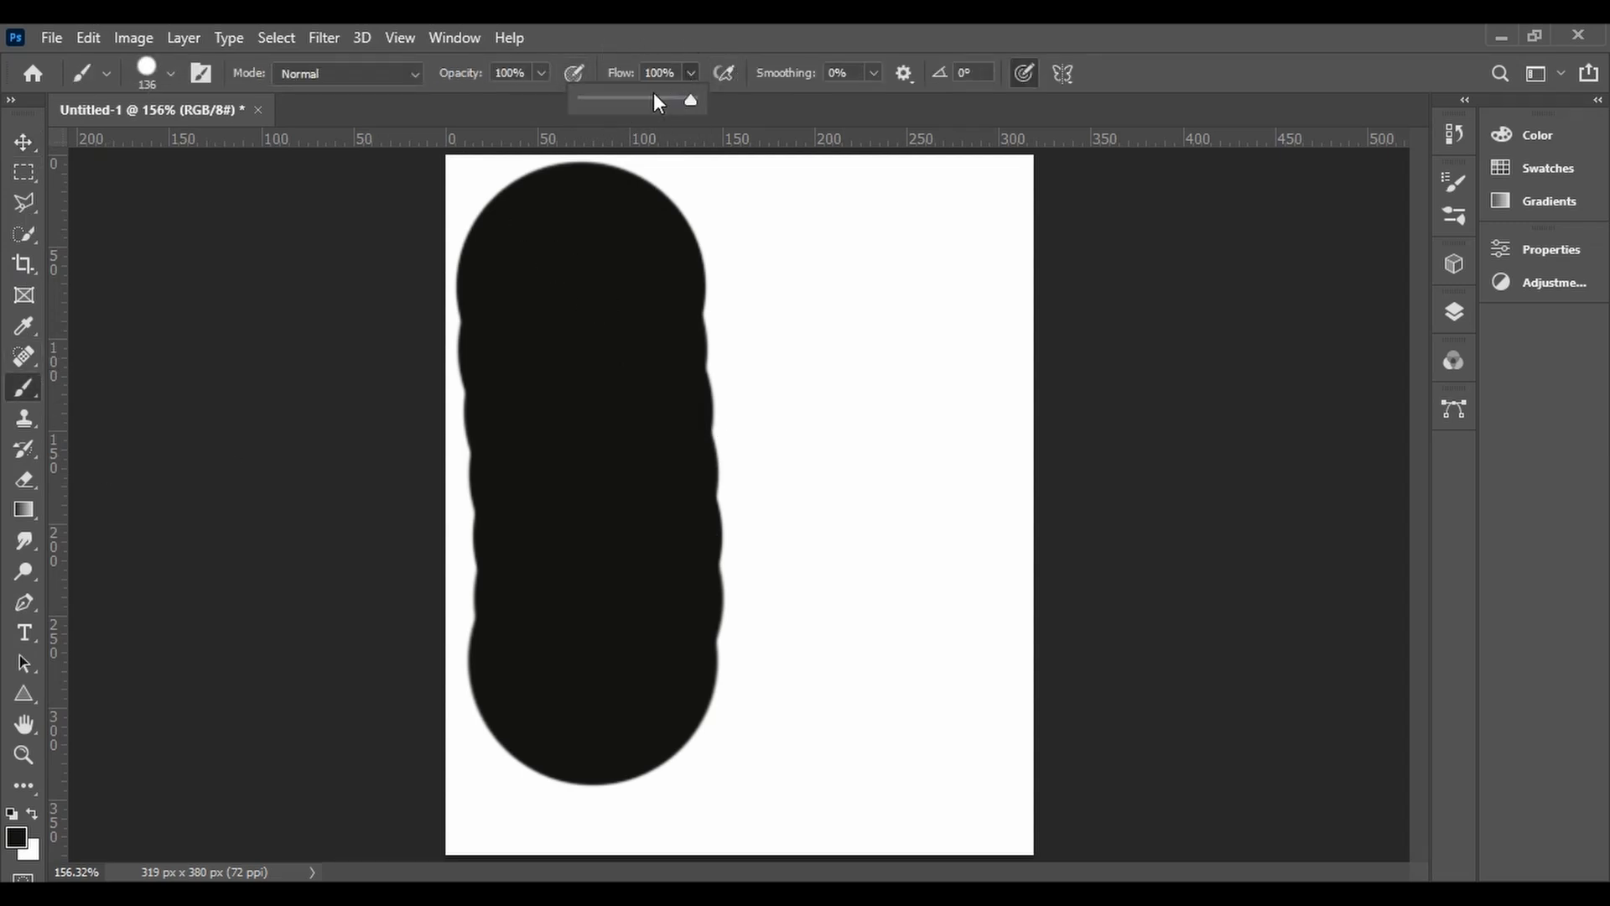
left_click(630, 99)
left_click_drag(845, 279, 869, 694)
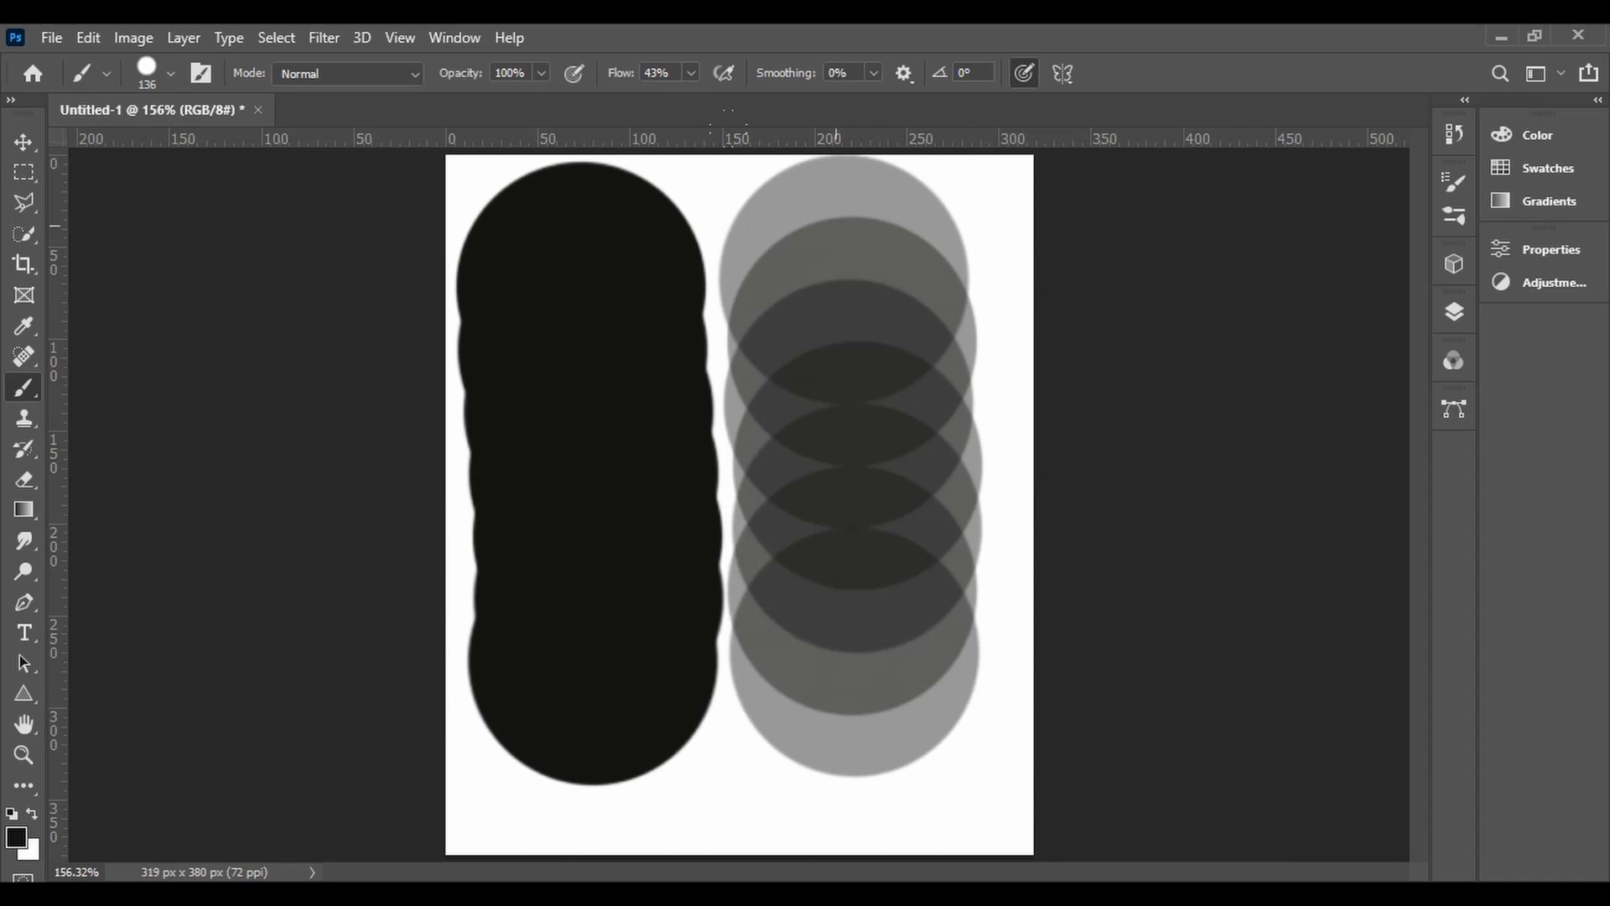
- Switch to the Move tool and undo the two flow comparison strokes
left_click(23, 140)
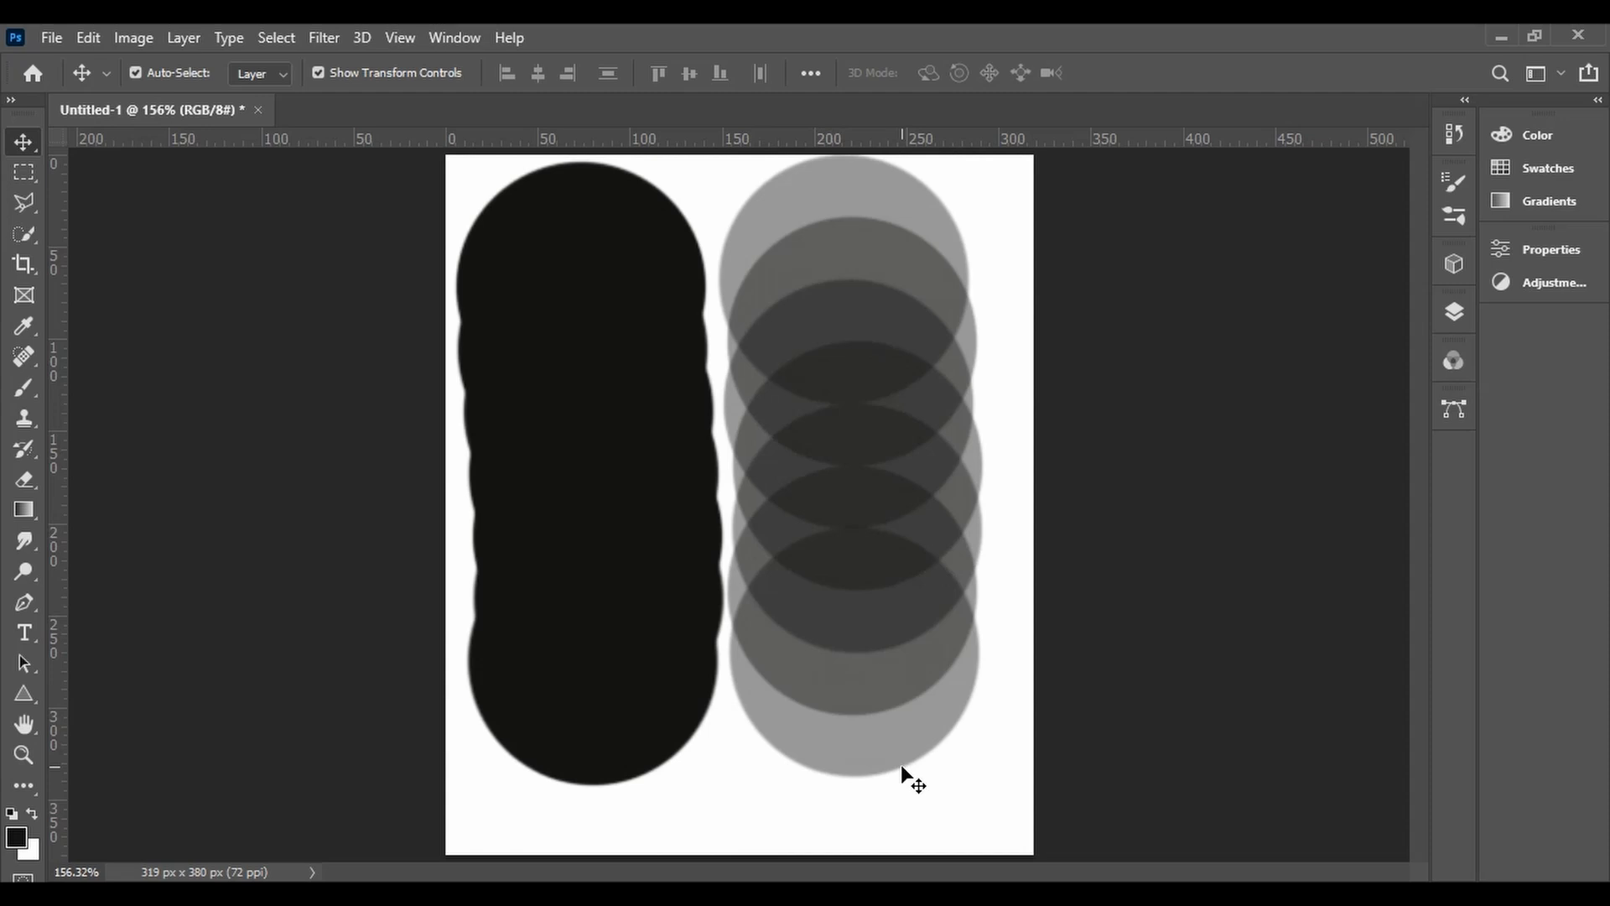
key("ctrl+z")
key("ctrl+z")
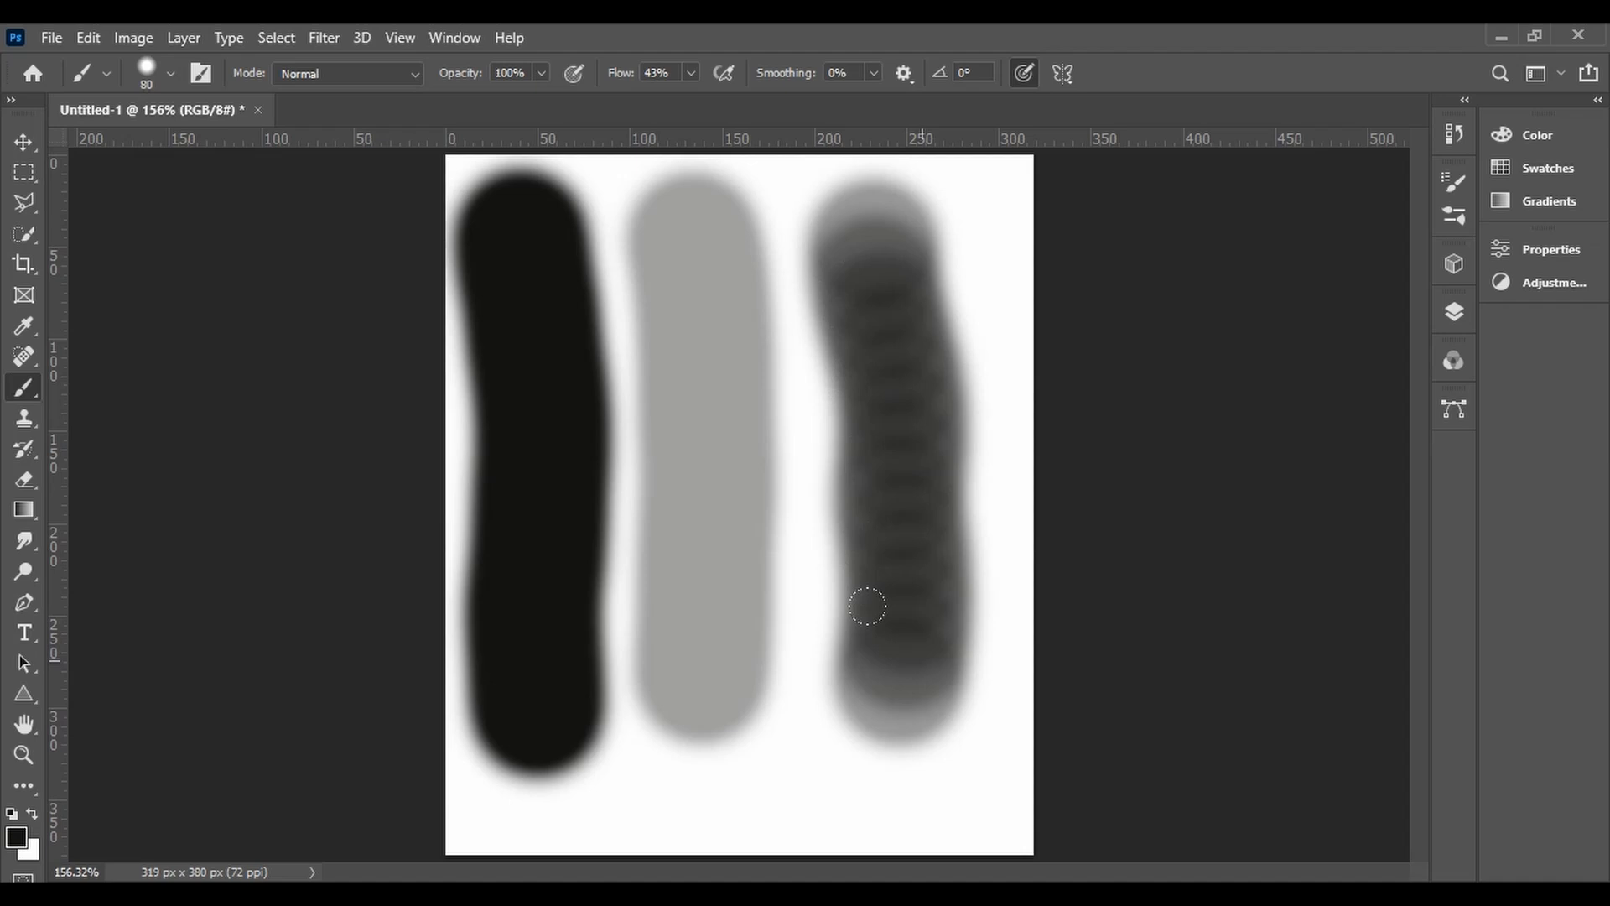
- Undo the three soft-edged 80 px strokes to clear the canvas
key("ctrl+z")
key("ctrl+z")
key("ctrl+z")
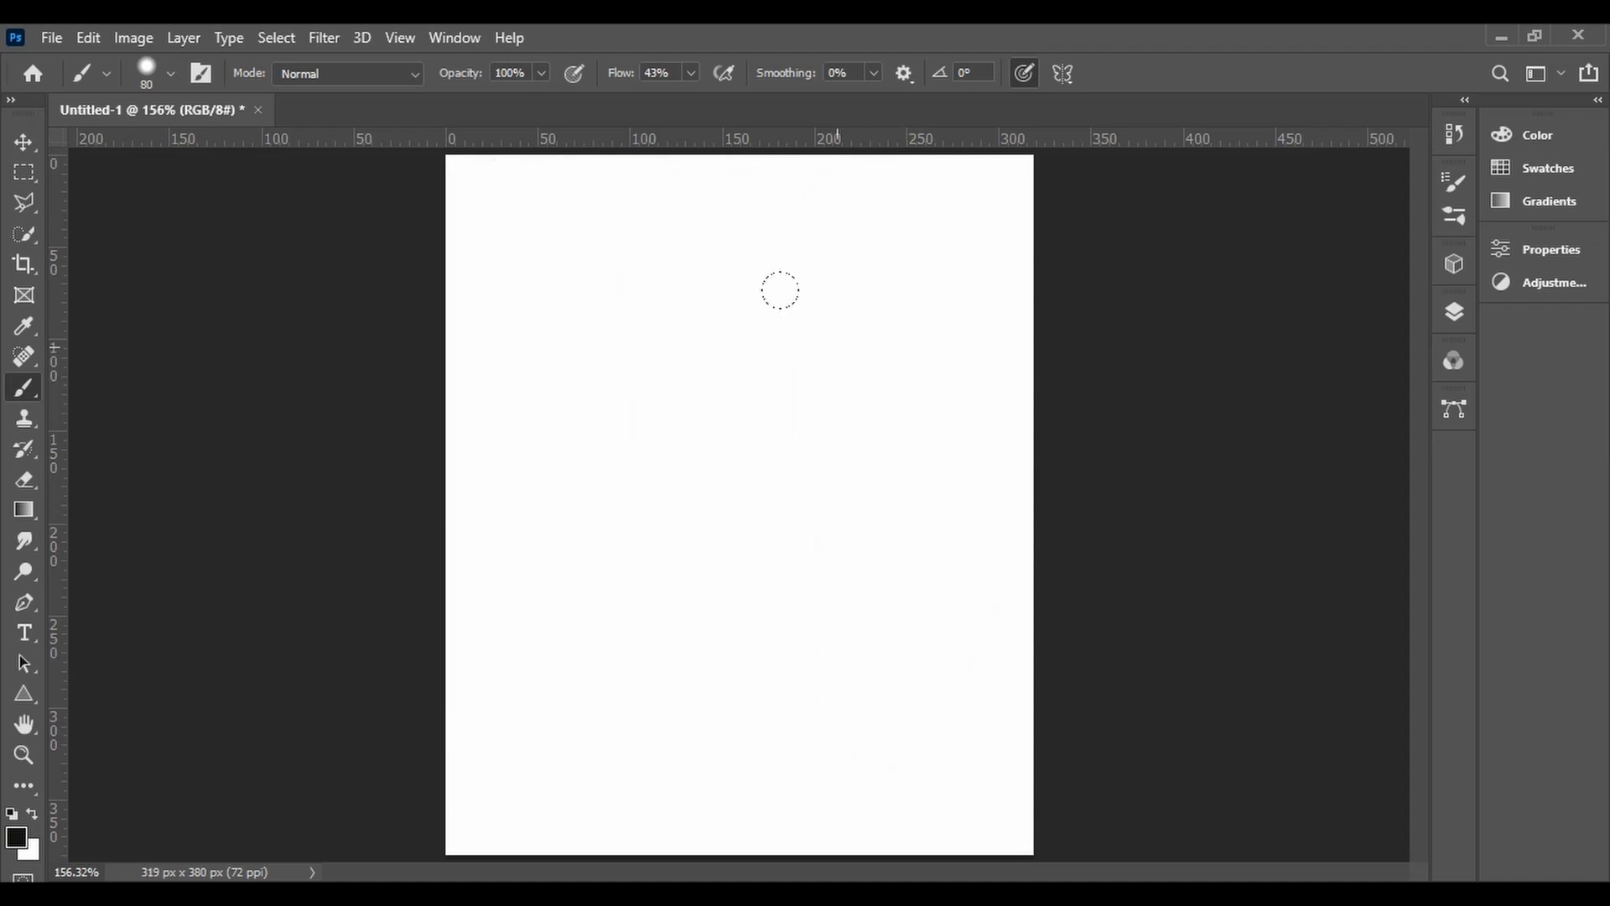
- Set the brush to 100% flow, 32 px and maximum hardness, and paint a wavy black stroke at 0% smoothing on the canvas's upper left
left_click(871, 73)
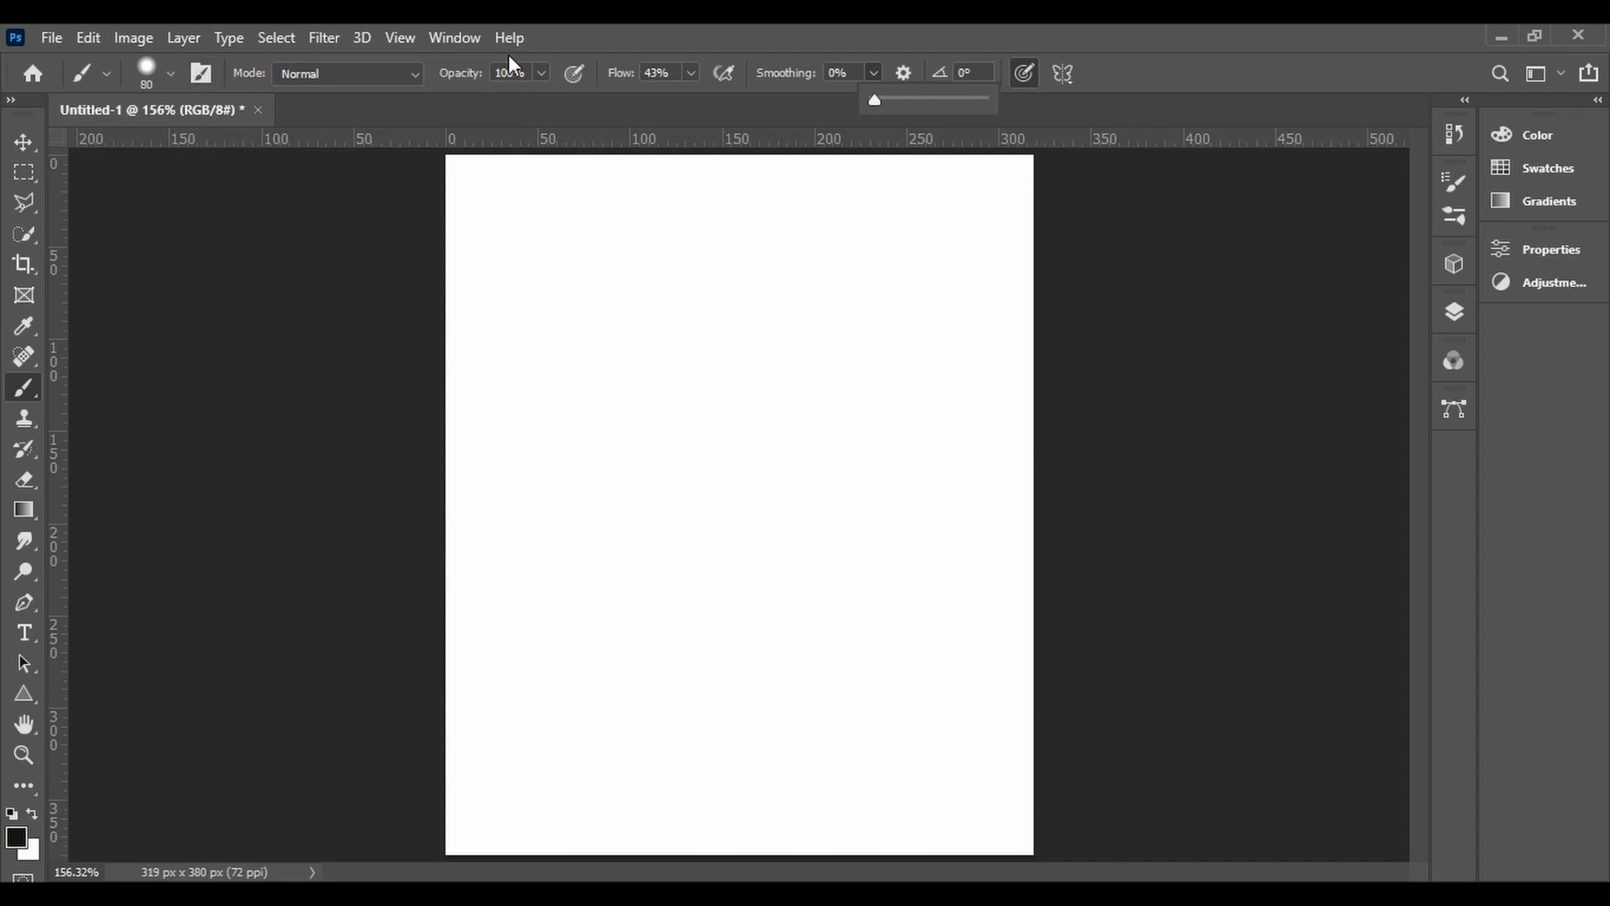
left_click(695, 77)
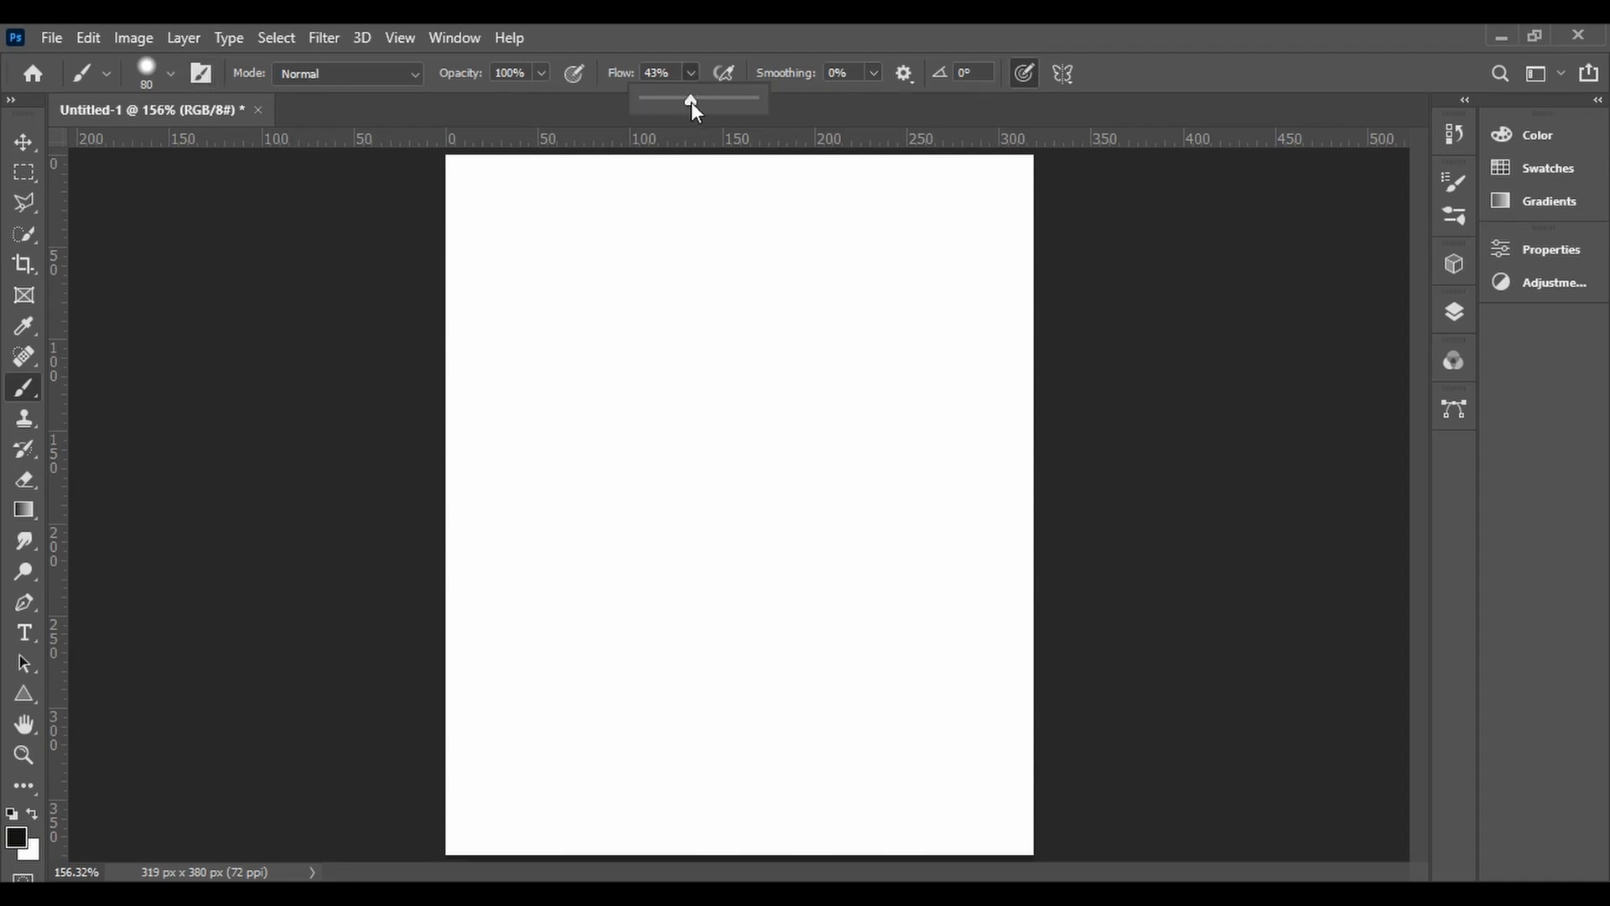
left_click_drag(691, 102, 763, 119)
left_click(171, 78)
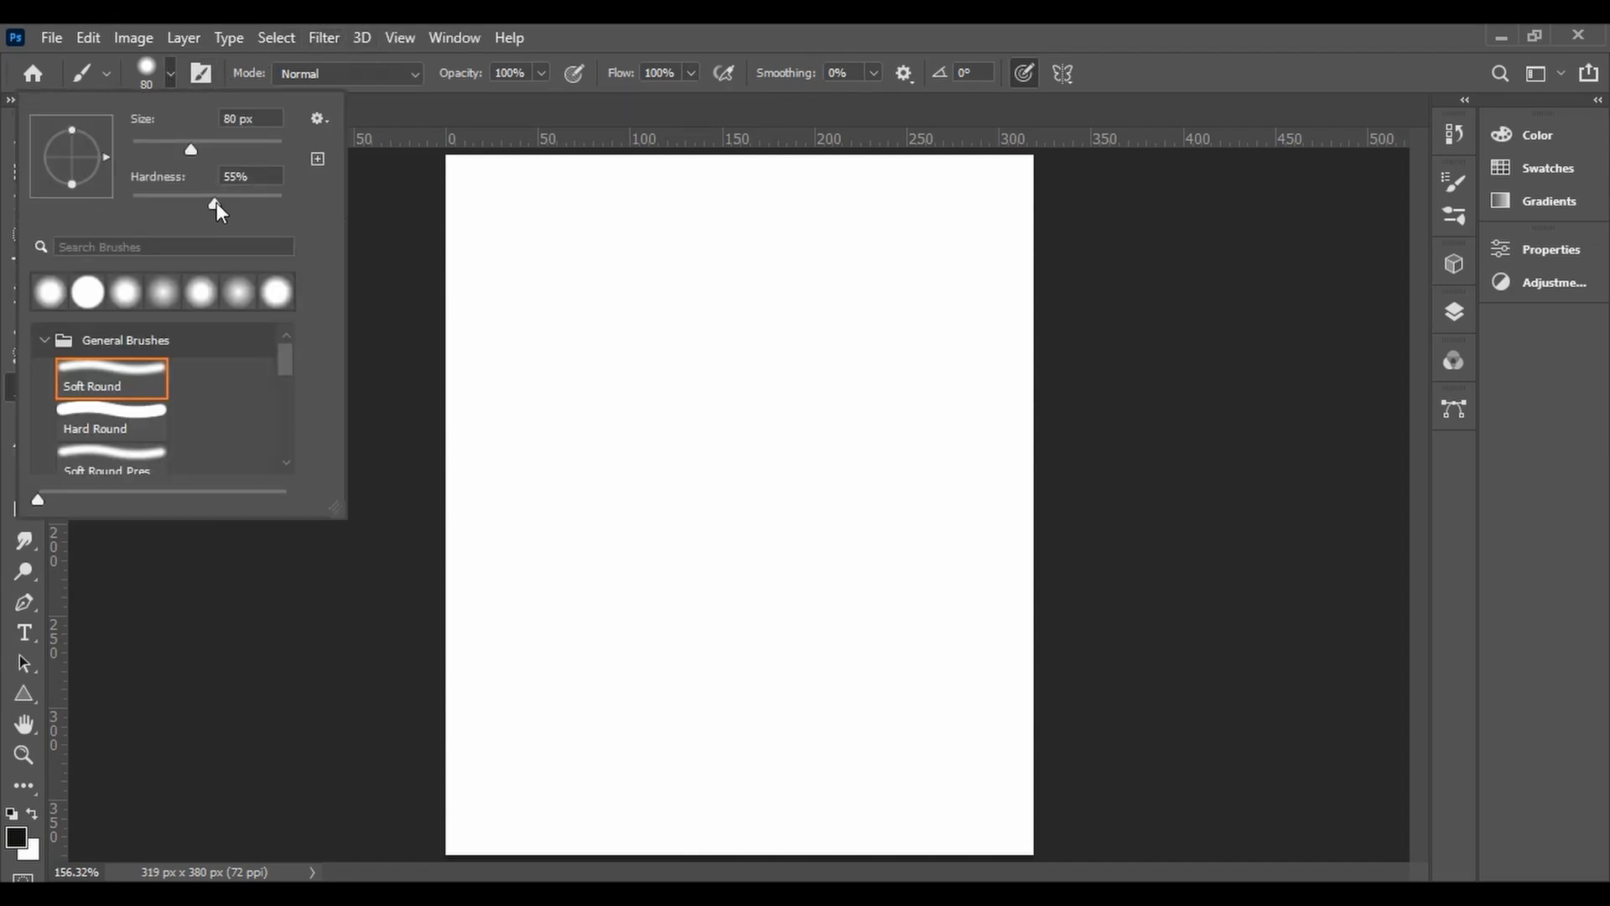
mouse_move(215, 204)
left_mouse_down()
mouse_move(258, 247)
mouse_move(326, 234)
left_mouse_up()
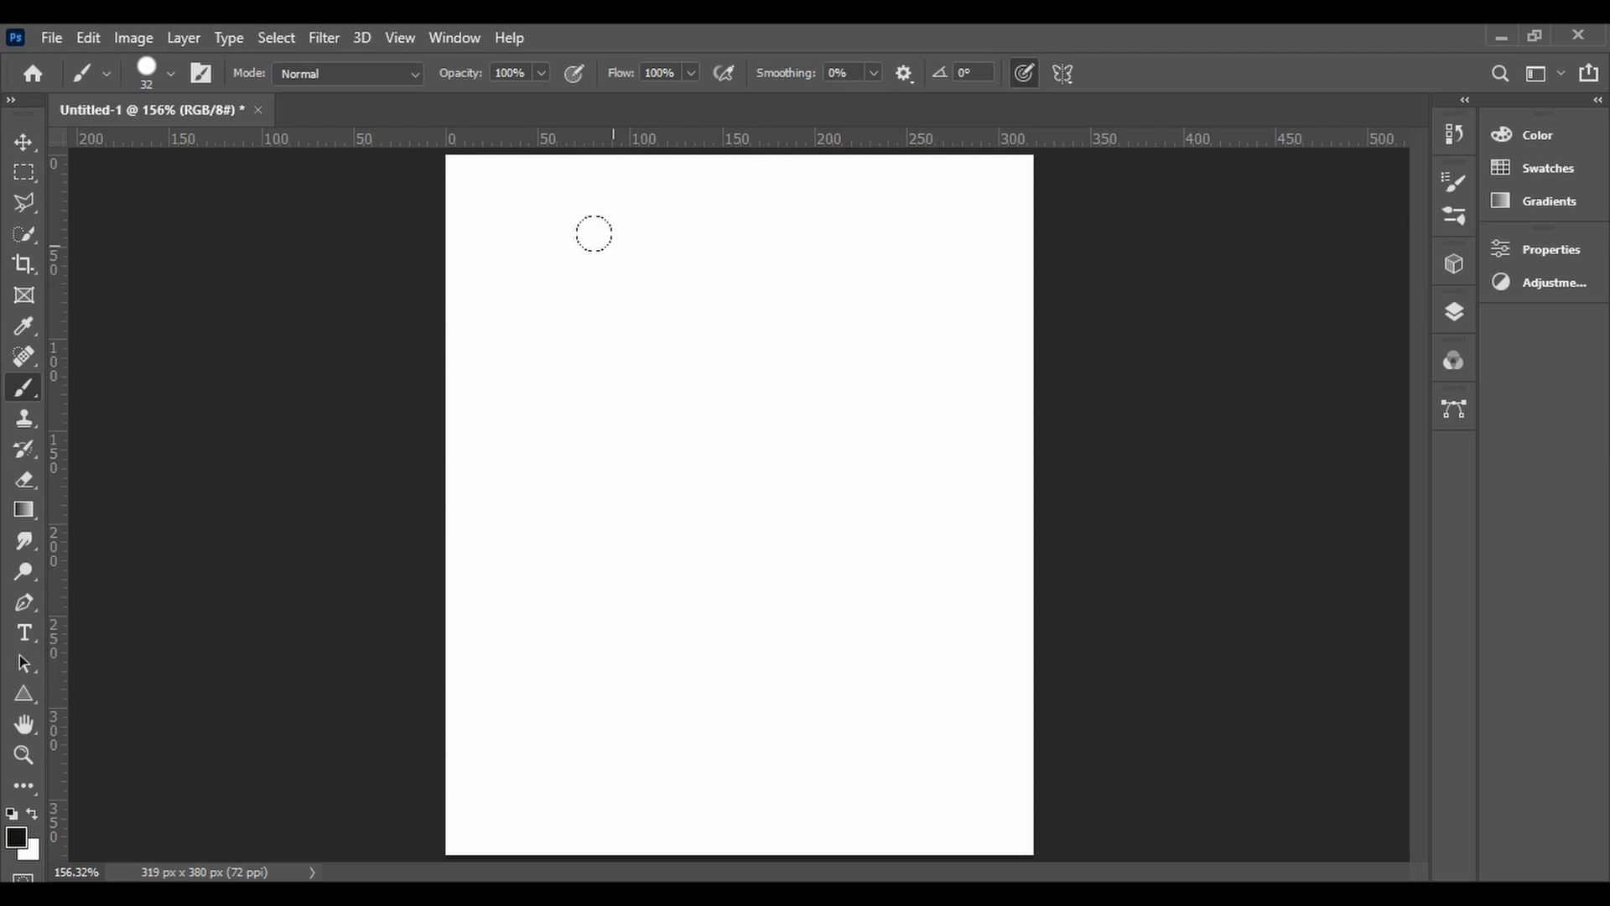
left_click(522, 221)
mouse_move(515, 215)
left_mouse_down()
mouse_move(513, 433)
mouse_move(554, 431)
mouse_move(594, 299)
mouse_move(635, 321)
mouse_move(659, 413)
left_mouse_up()
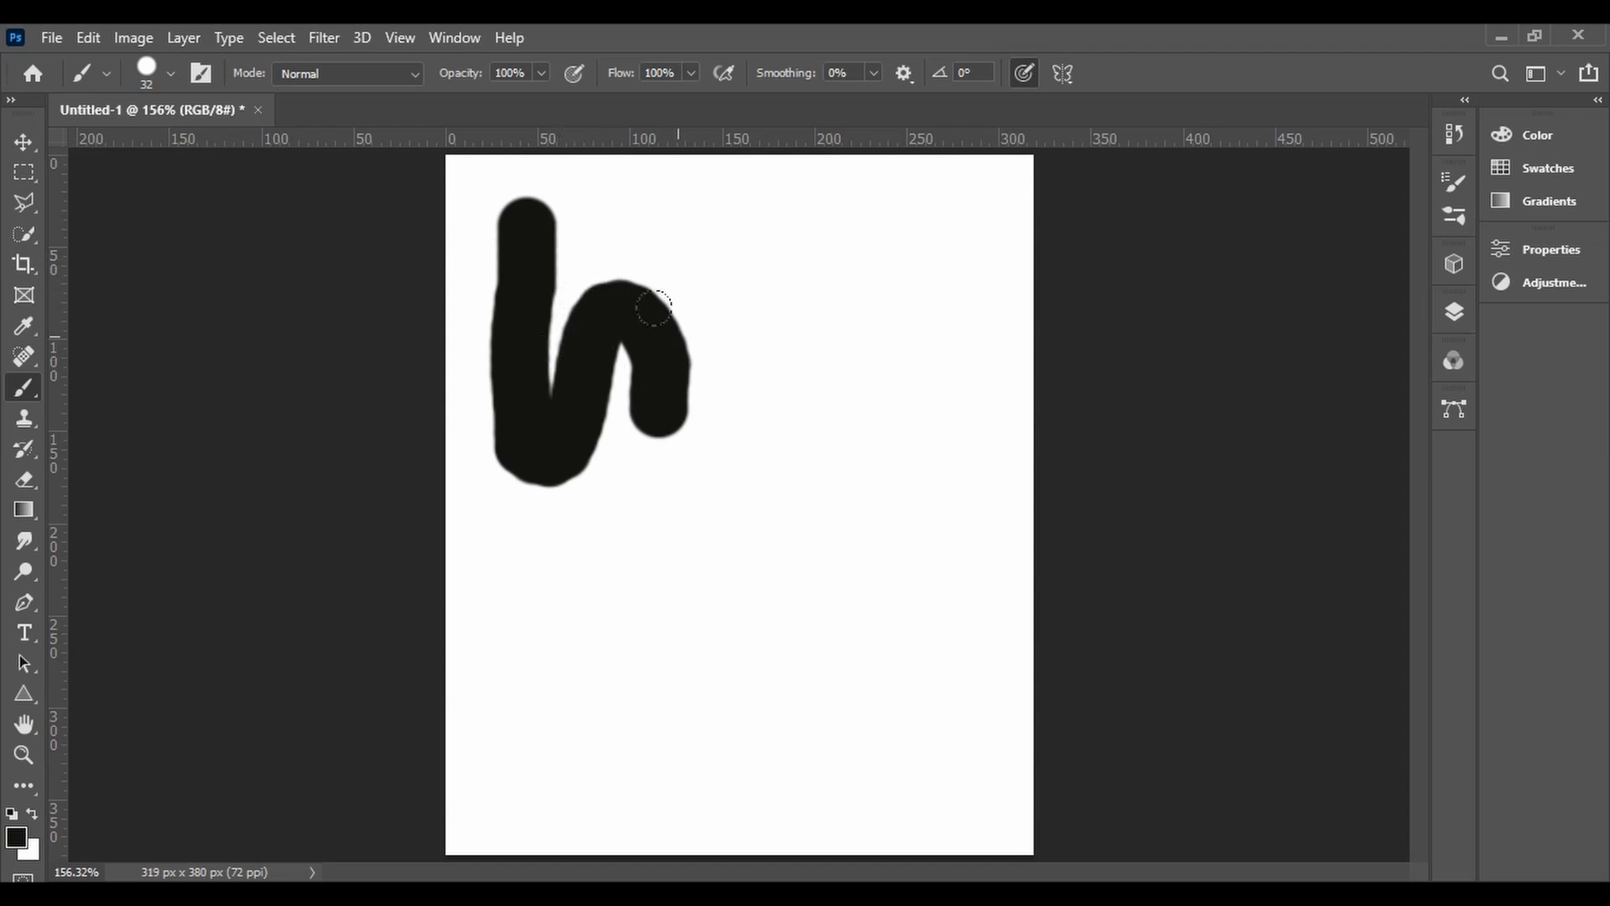
- Set the brush smoothing to 55% and paint a similar wavy black stroke beside the first one
left_click(872, 73)
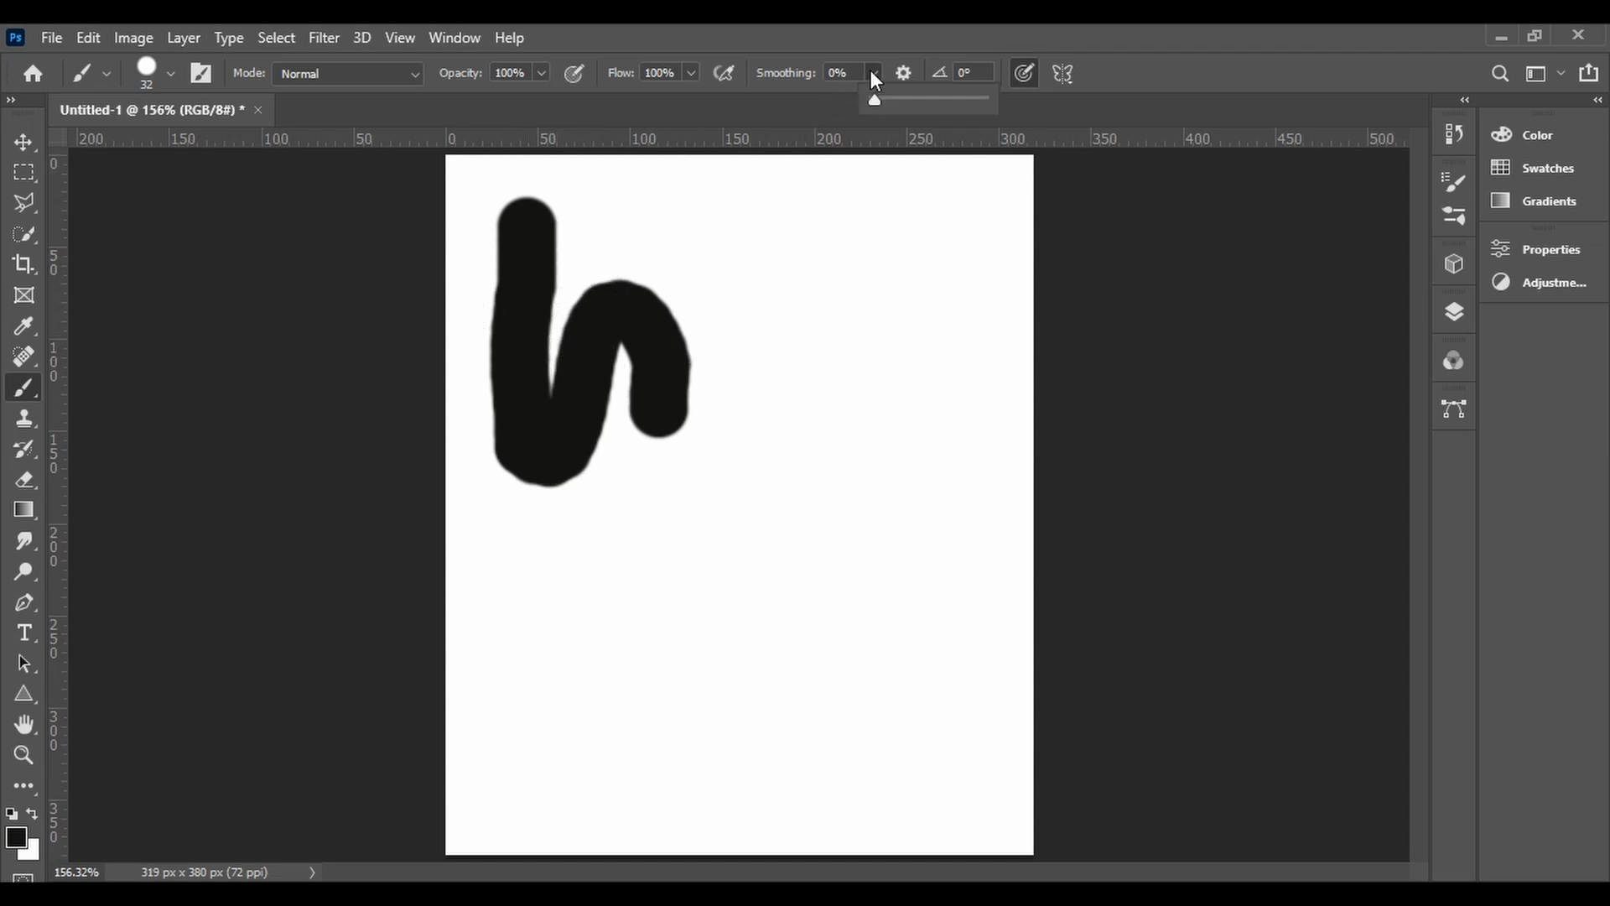
left_click(935, 98)
left_click(768, 205)
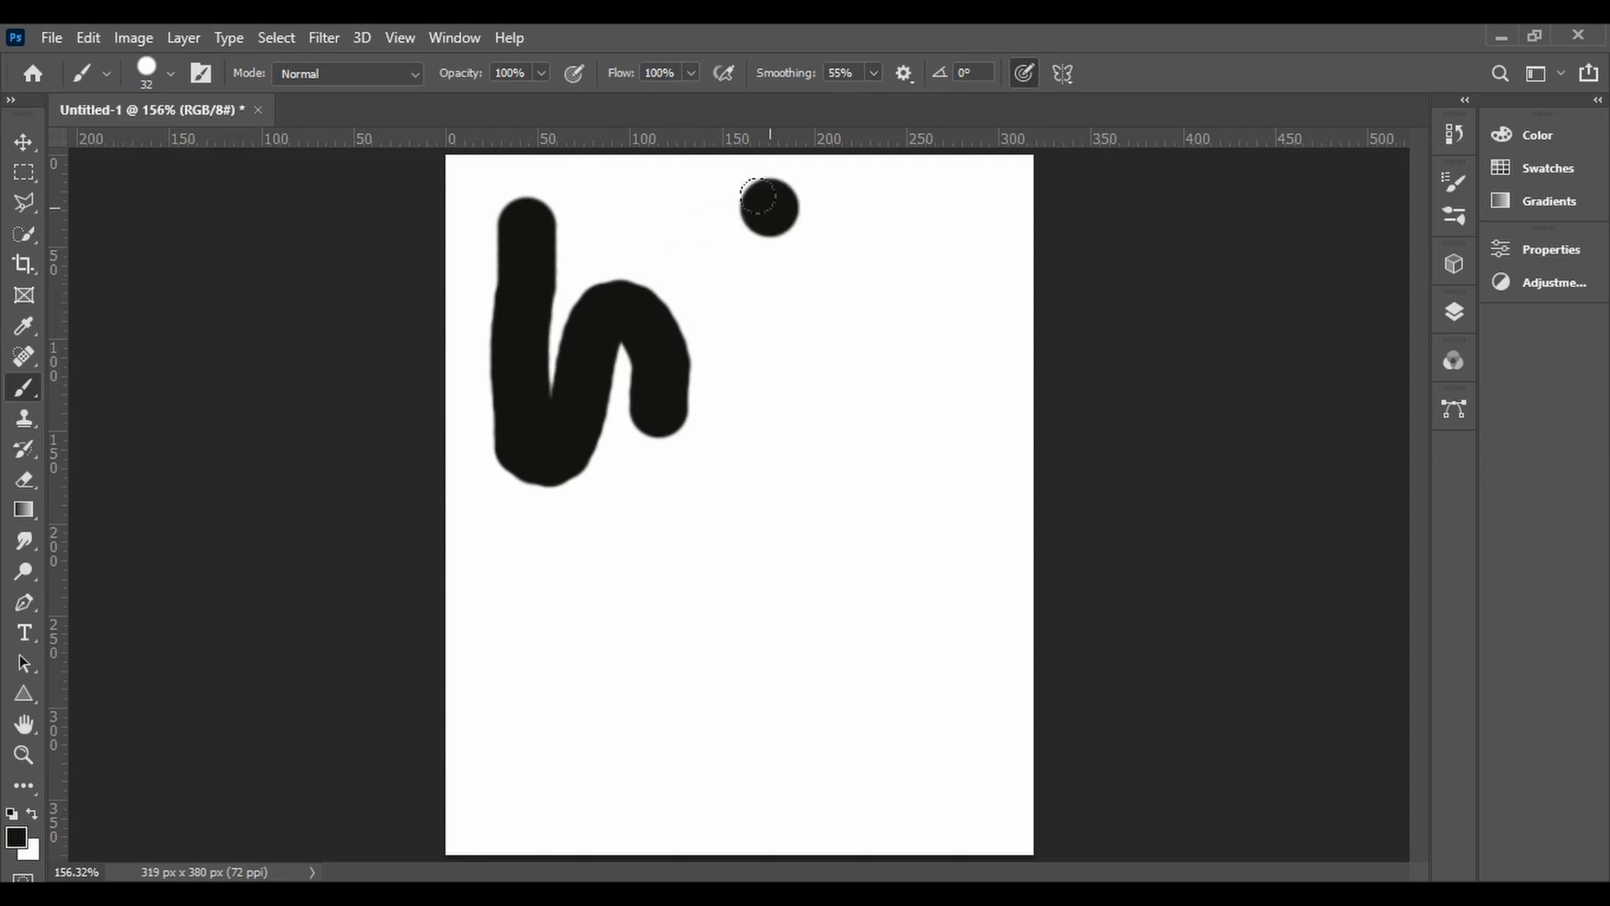
left_click_drag(758, 198, 757, 307)
mouse_move(756, 370)
left_mouse_down()
mouse_move(780, 403)
mouse_move(816, 389)
mouse_move(837, 289)
mouse_move(870, 263)
mouse_move(906, 301)
mouse_move(879, 352)
mouse_move(886, 386)
left_mouse_up()
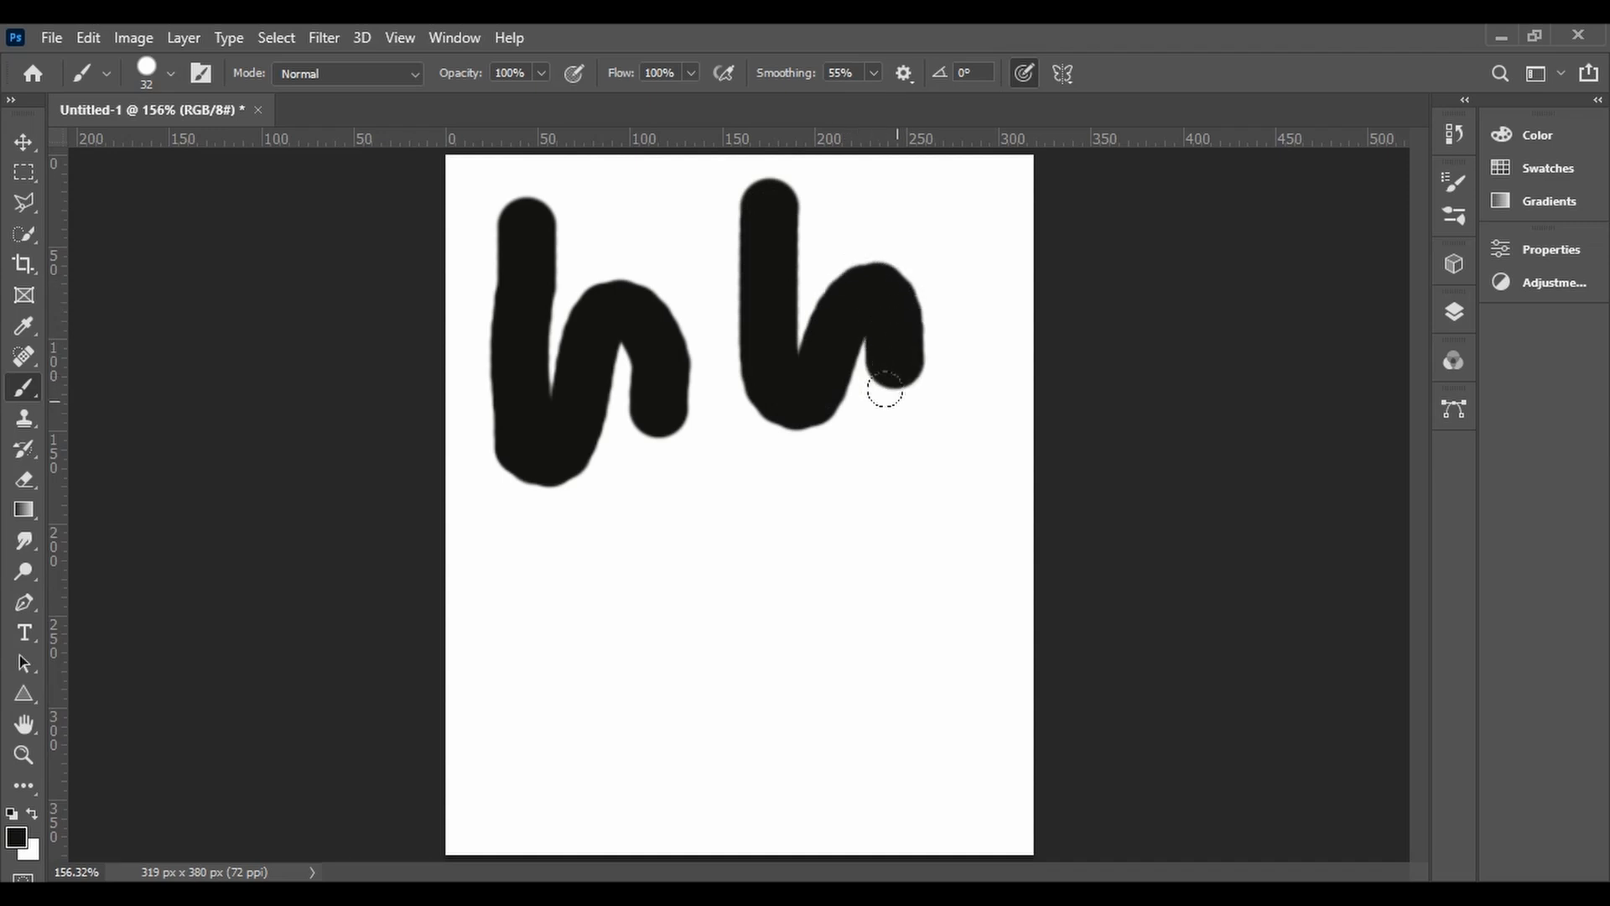
- Set the brush smoothing to 100% and paint a third wavy black stroke below the other two
left_click(873, 75)
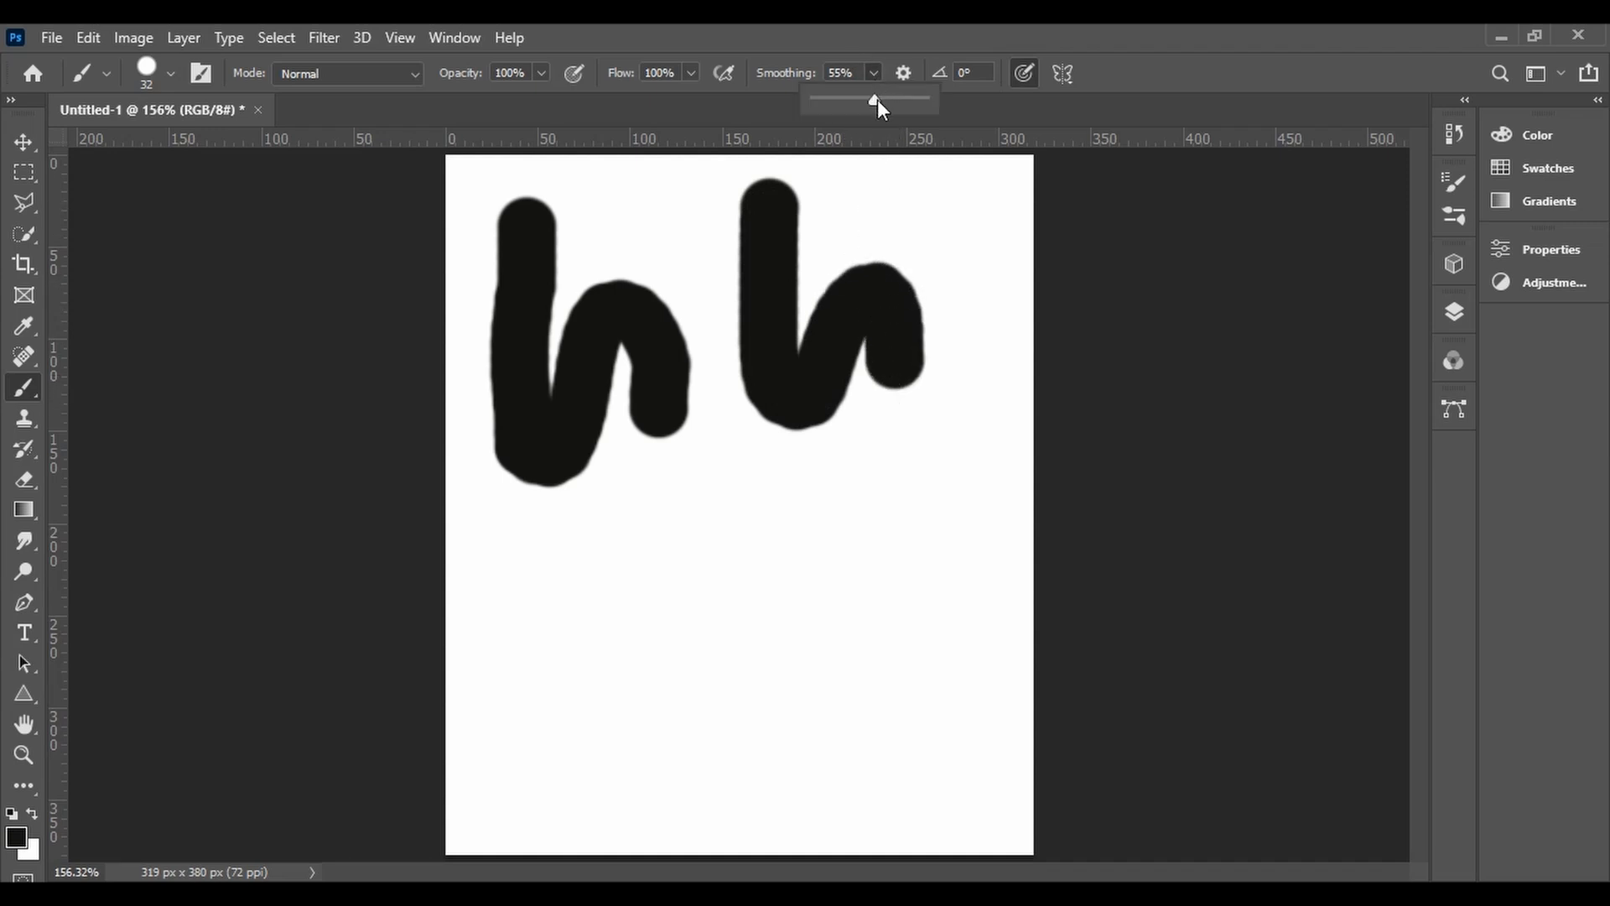
left_click_drag(878, 99, 928, 102)
mouse_move(633, 546)
left_mouse_down()
mouse_move(619, 611)
mouse_move(637, 717)
mouse_move(683, 730)
mouse_move(719, 705)
mouse_move(744, 568)
mouse_move(784, 575)
mouse_move(797, 607)
mouse_move(801, 709)
left_mouse_up()
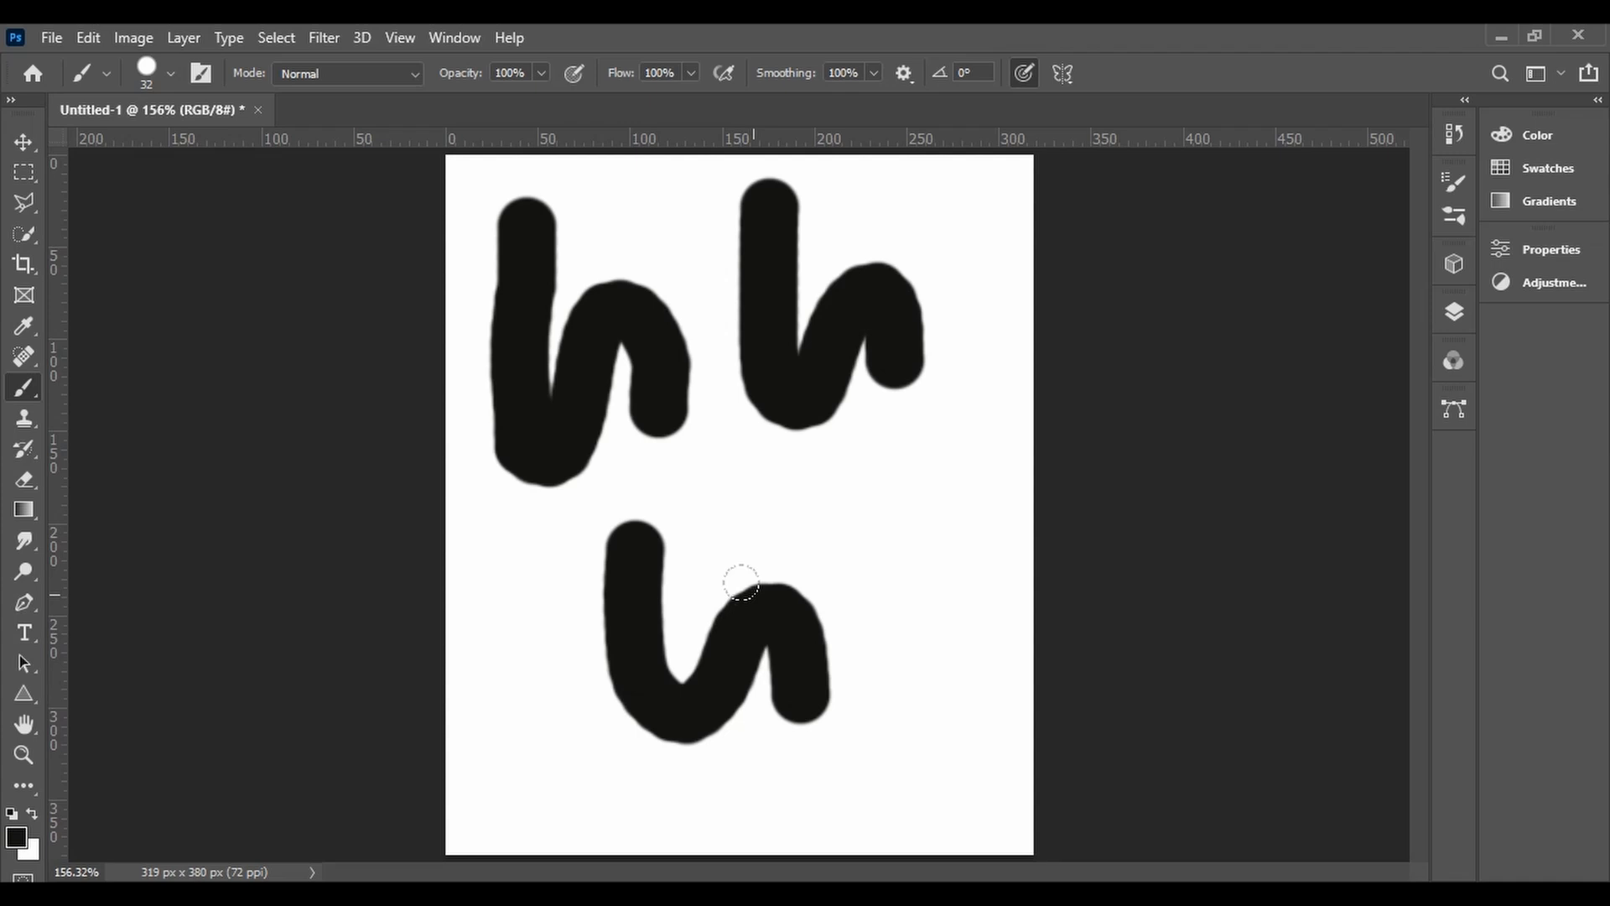
left_click(874, 73)
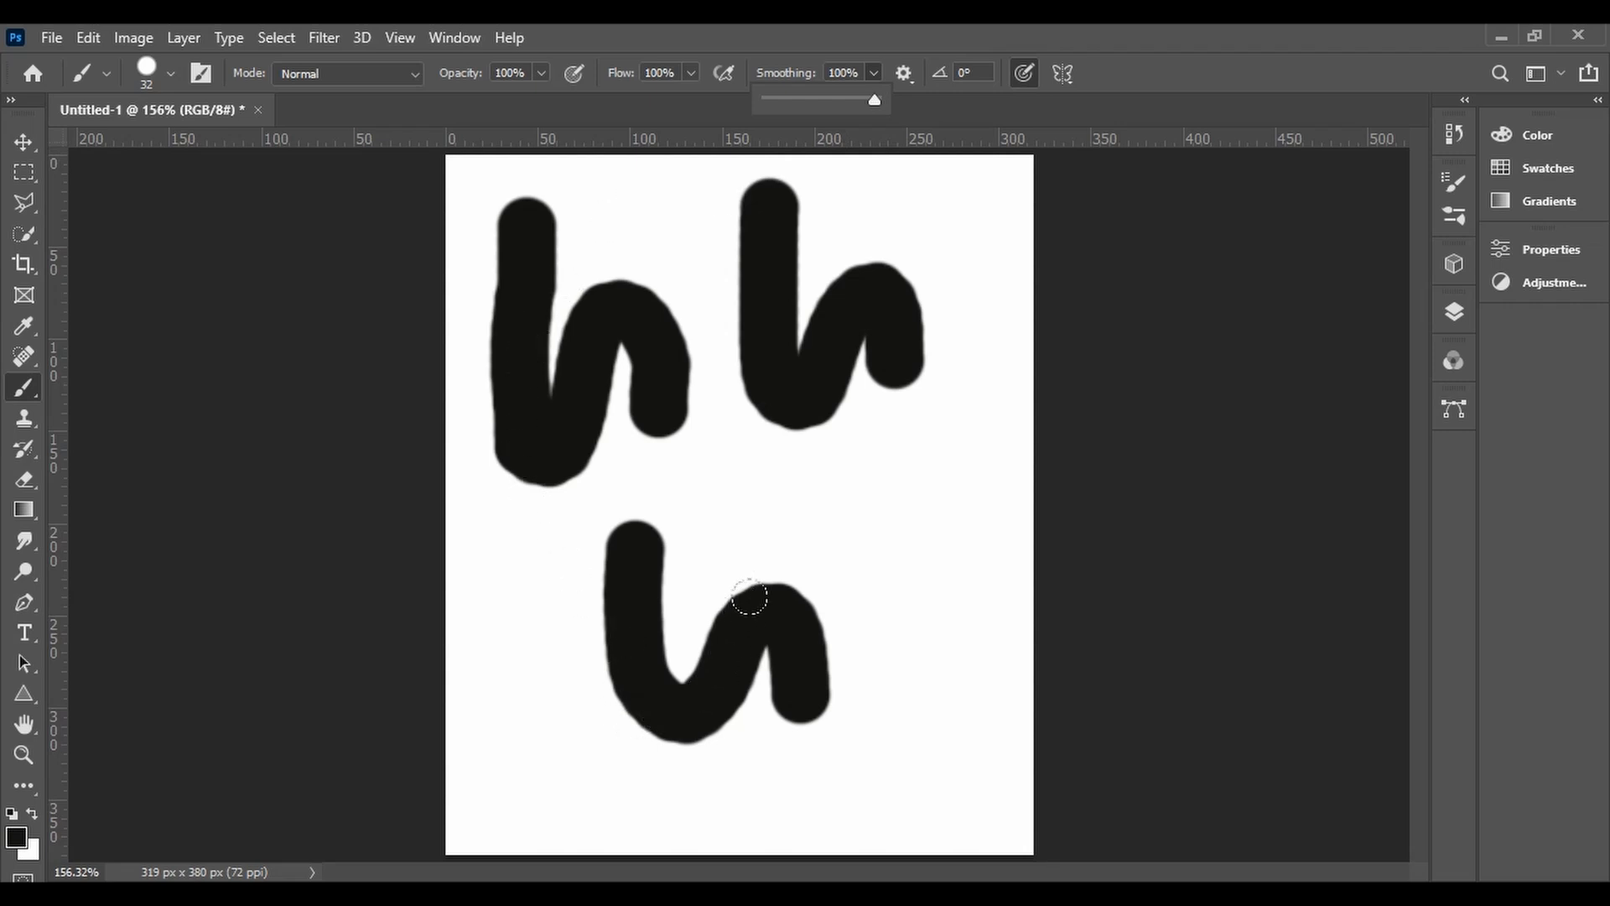
left_click(893, 567)
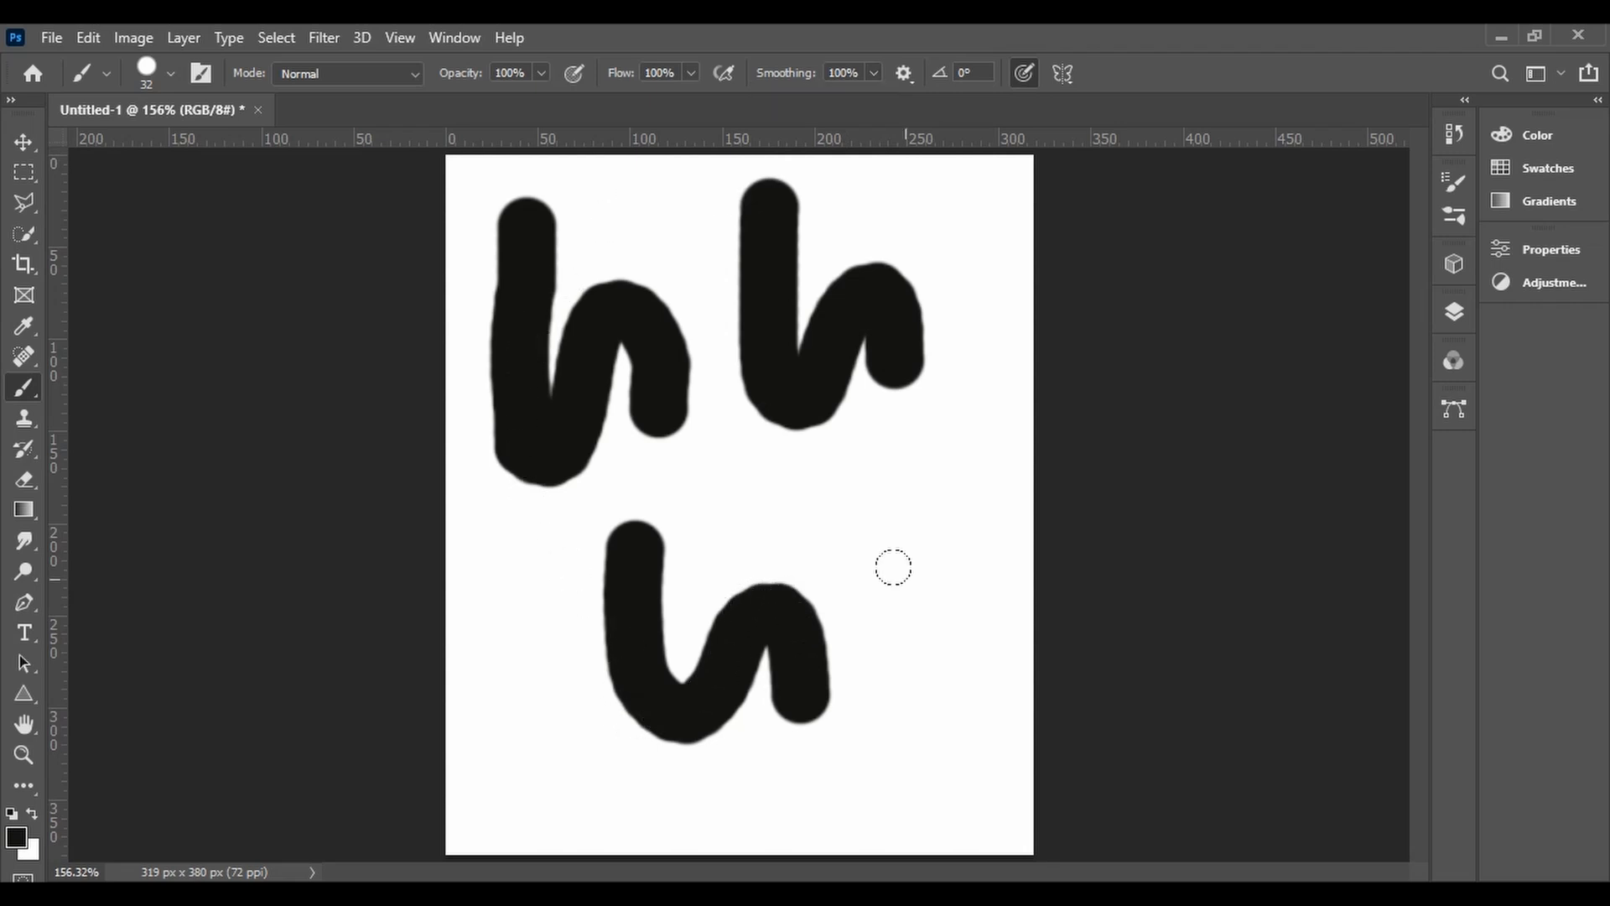